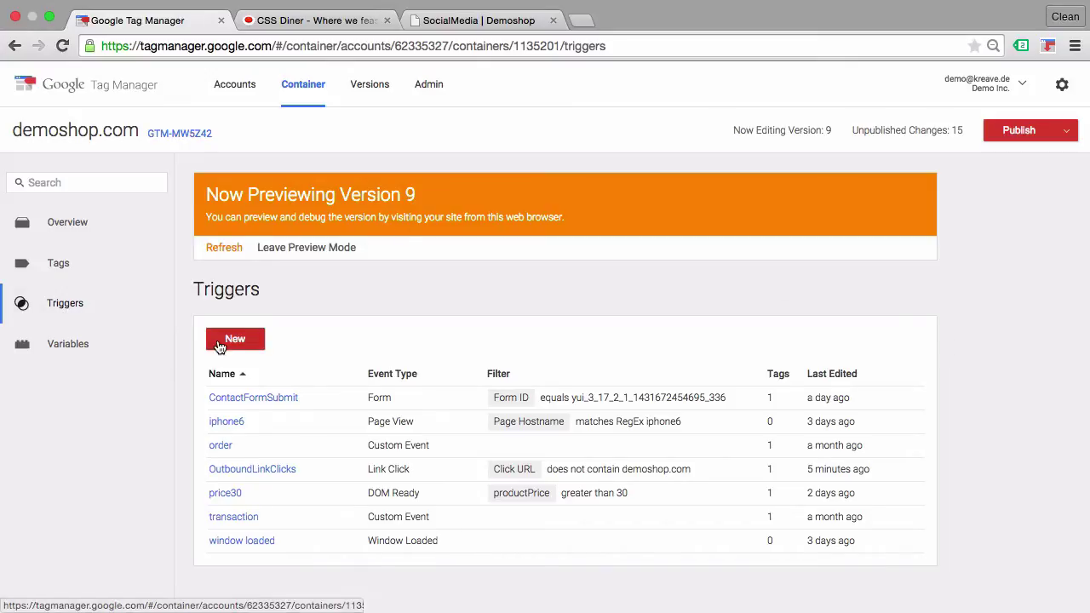
Open the OutboundLinkClicks trigger's Fire On condition, keeping Click URL does not contain demoshop.com
{"action": "left_click", "coordinate": [225, 477]}
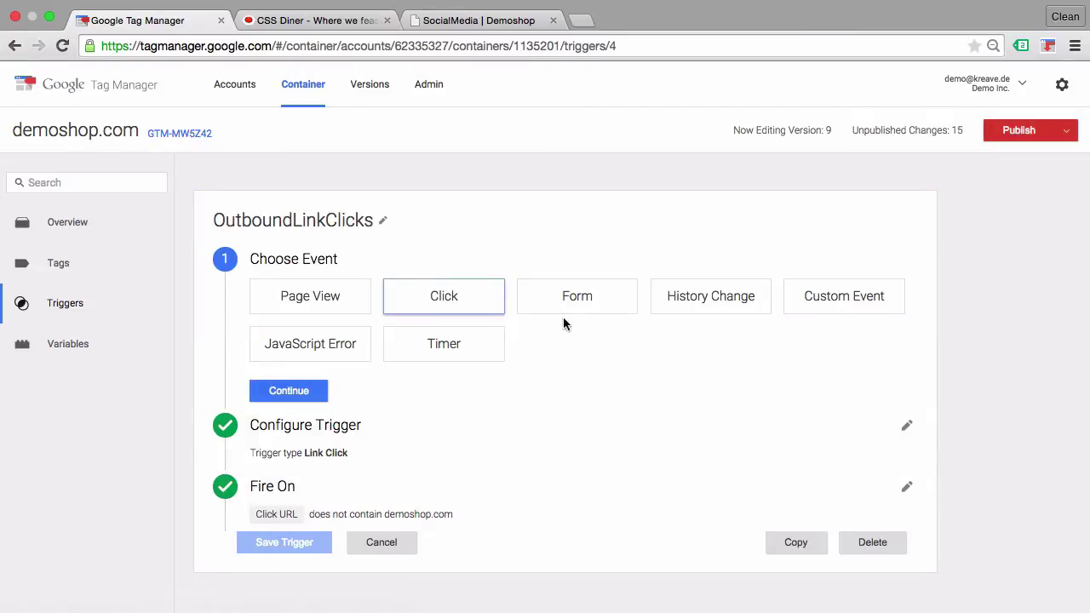
{"action": "left_click", "coordinate": [367, 500]}
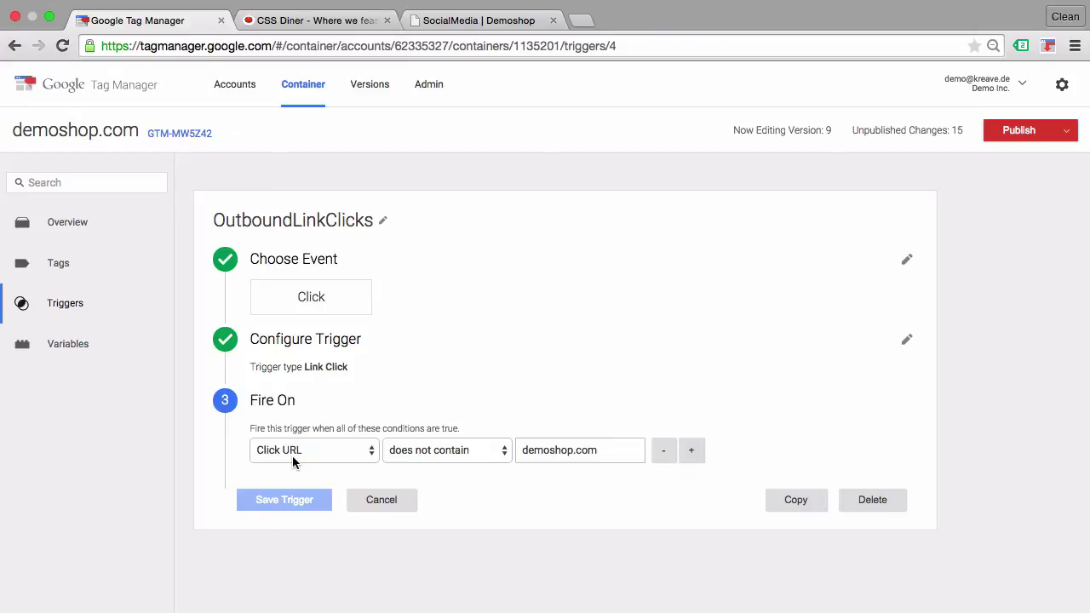
{"action": "left_click", "coordinate": [465, 459]}
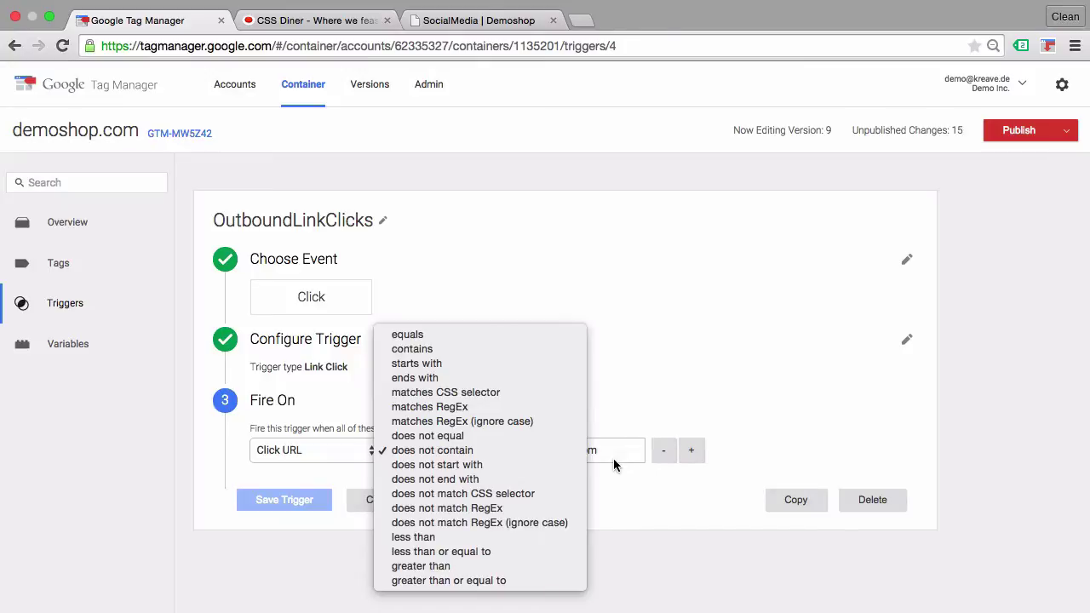
{"action": "left_click", "coordinate": [636, 505]}
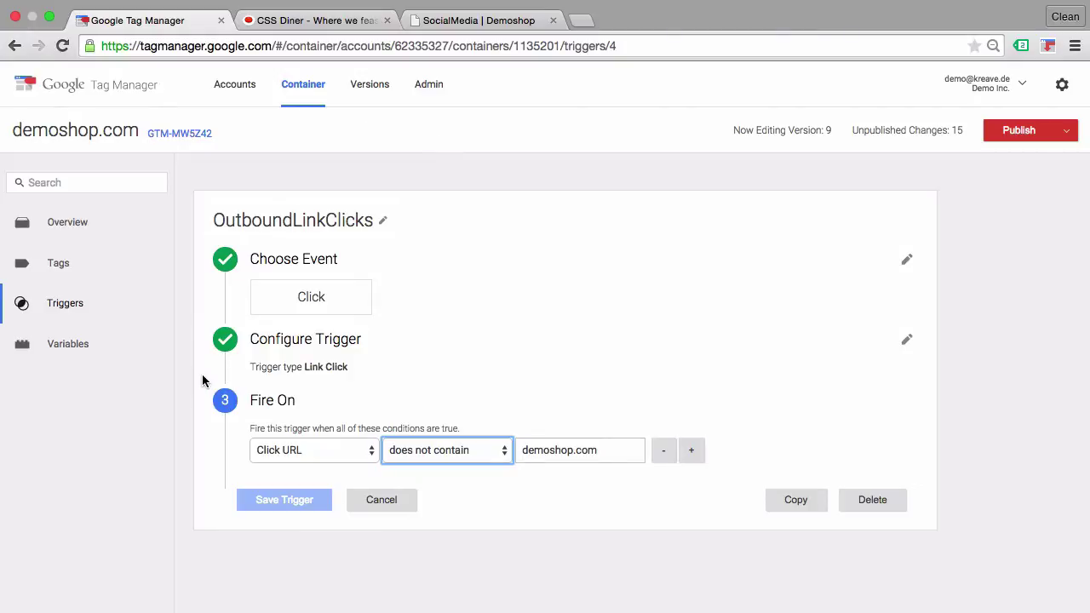
In preview, follow the Demoshop Facebook, LinkedIn and Pinterest links to log gtm.linkClick events
{"action": "left_click", "coordinate": [501, 22]}
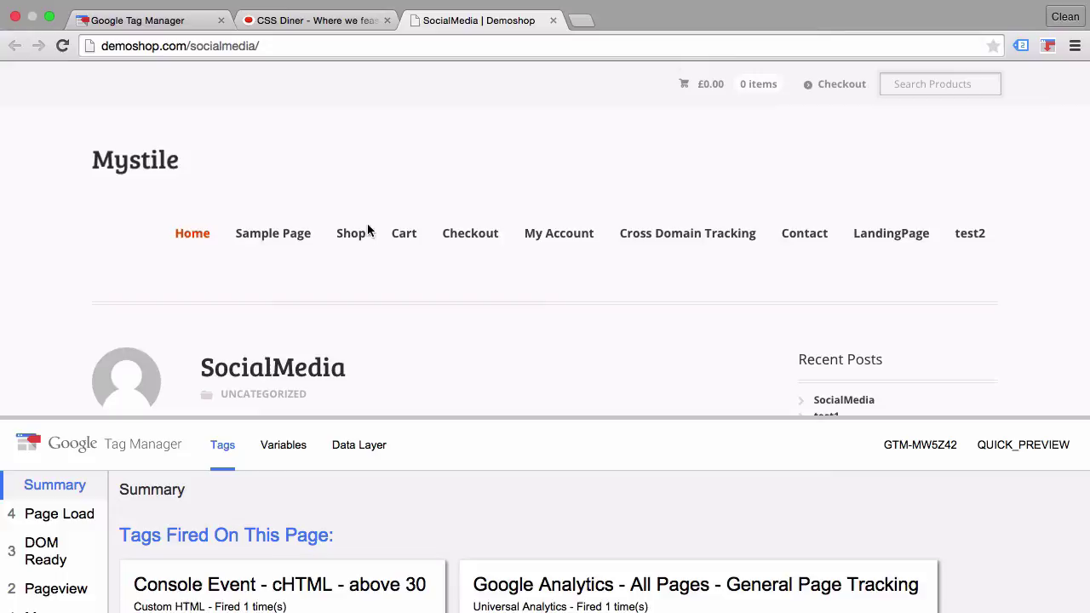
{"action": "scroll", "coordinate": [358, 256], "scroll_direction": "down", "scroll_amount": 5}
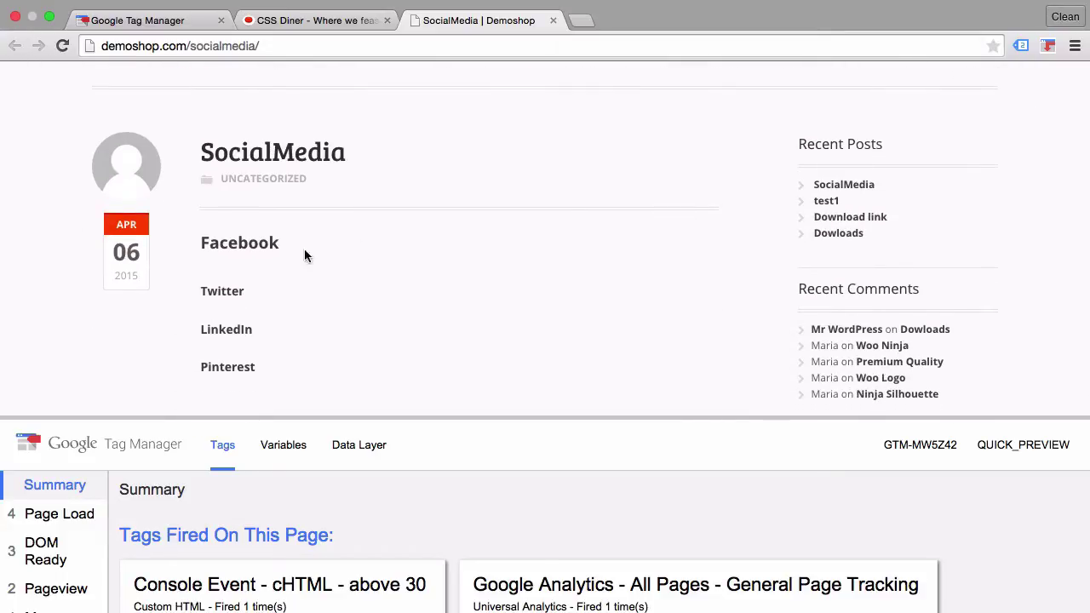
{"action": "left_click", "coordinate": [239, 253]}
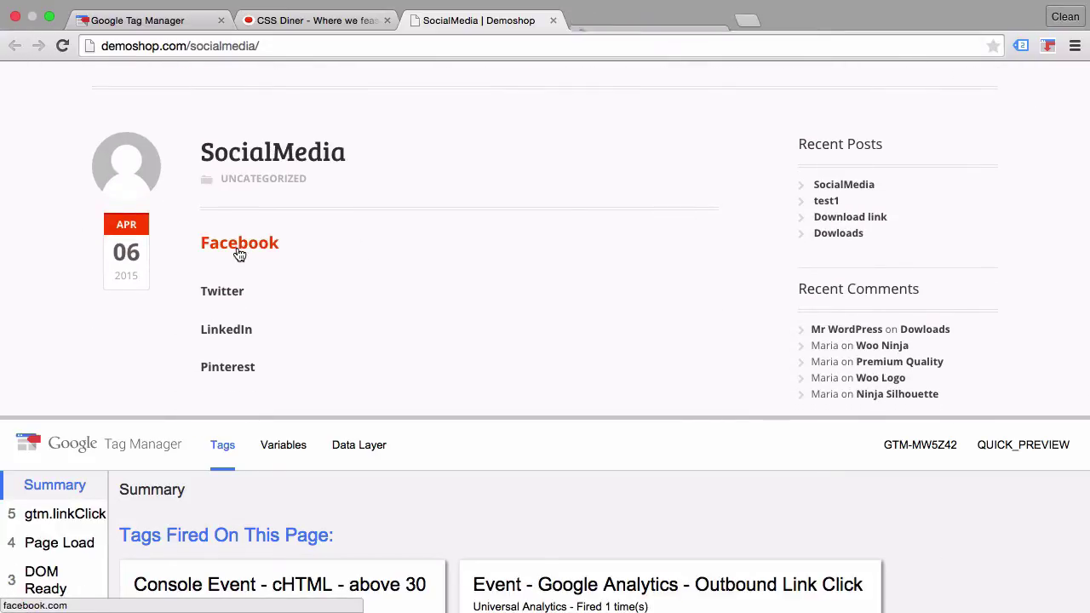
{"action": "left_click_drag", "start_coordinate": [423, 418], "coordinate": [433, 231]}
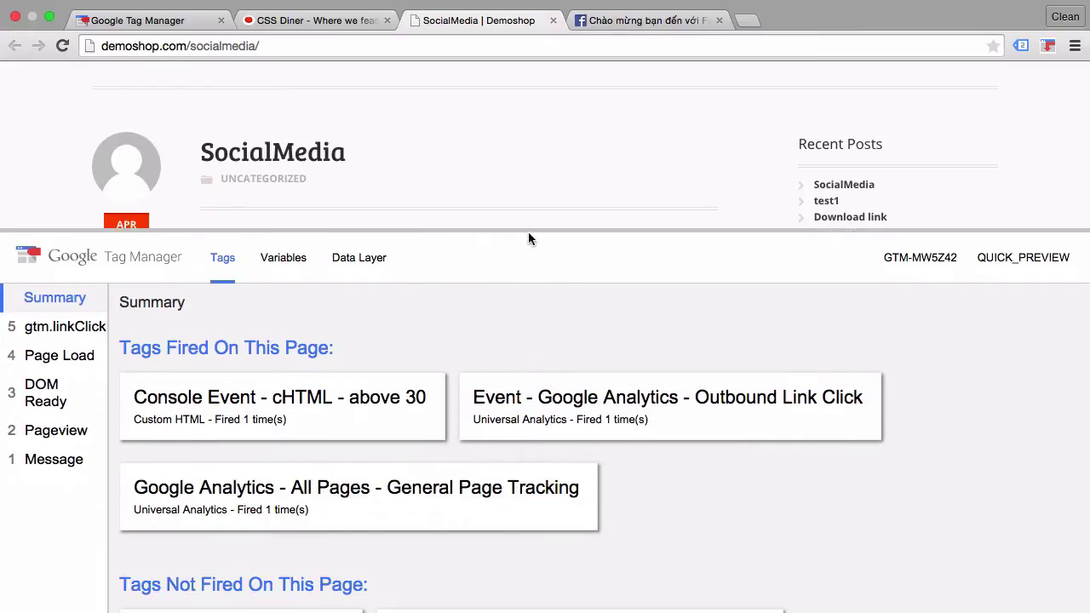
{"action": "left_click_drag", "start_coordinate": [528, 232], "coordinate": [494, 465]}
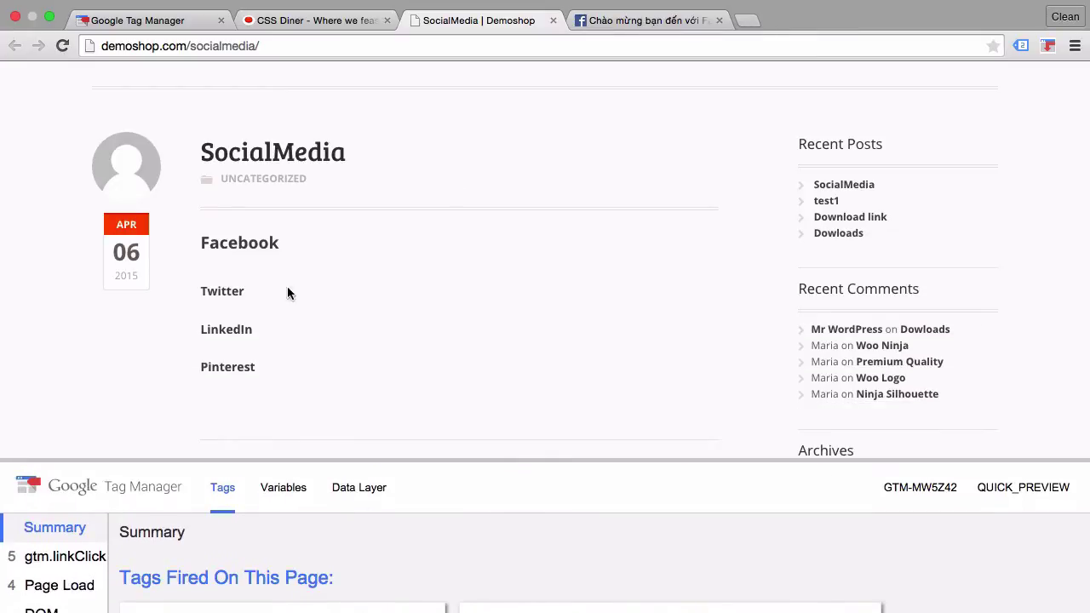
{"action": "left_click", "coordinate": [219, 336]}
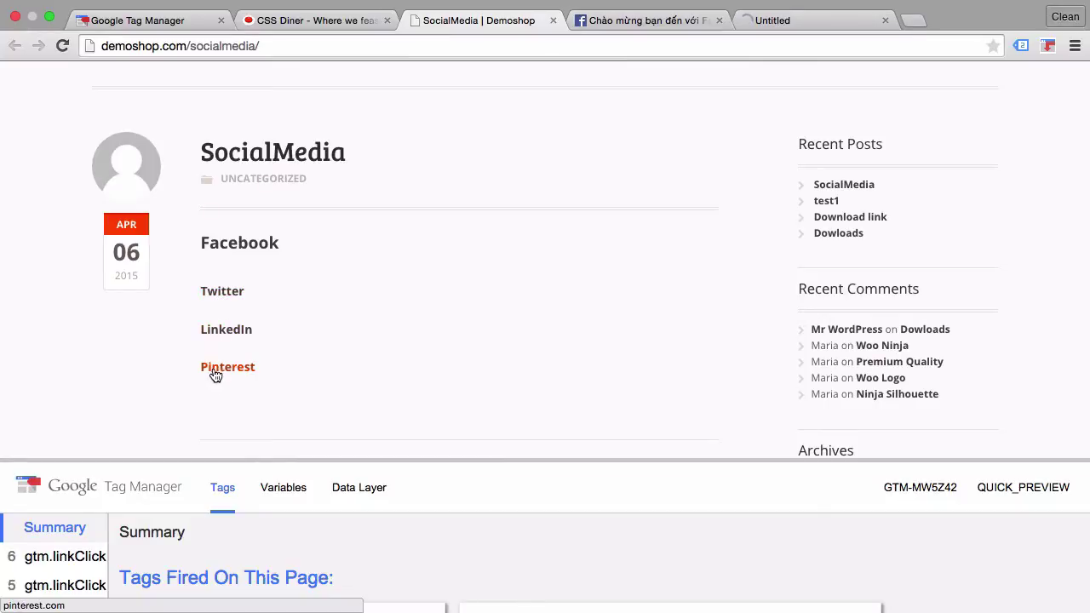
{"action": "left_click", "coordinate": [215, 374]}
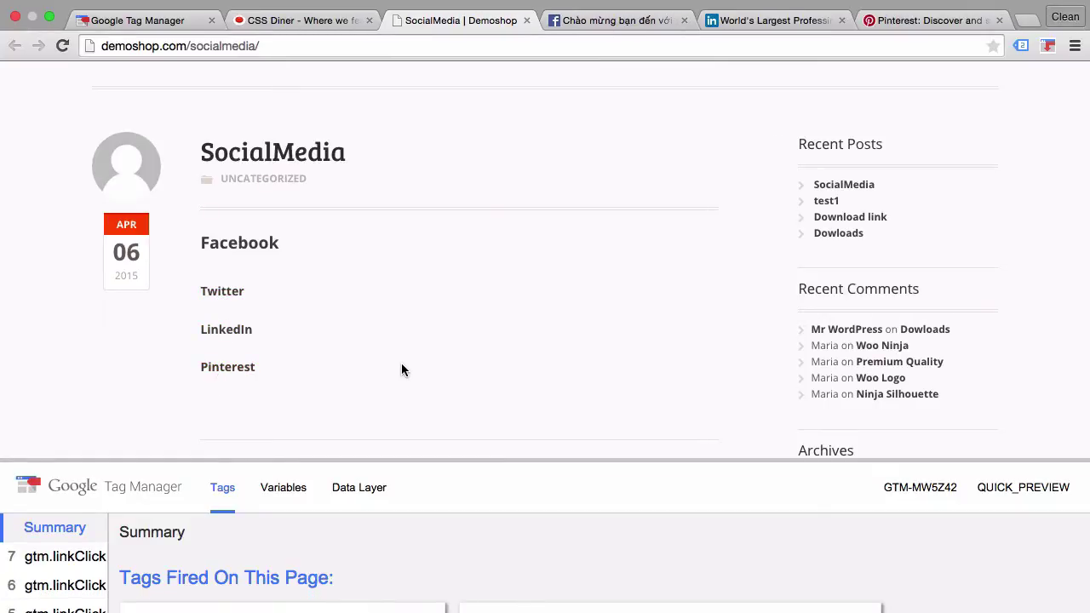
{"action": "scroll", "coordinate": [402, 369], "scroll_direction": "down", "scroll_amount": 10}
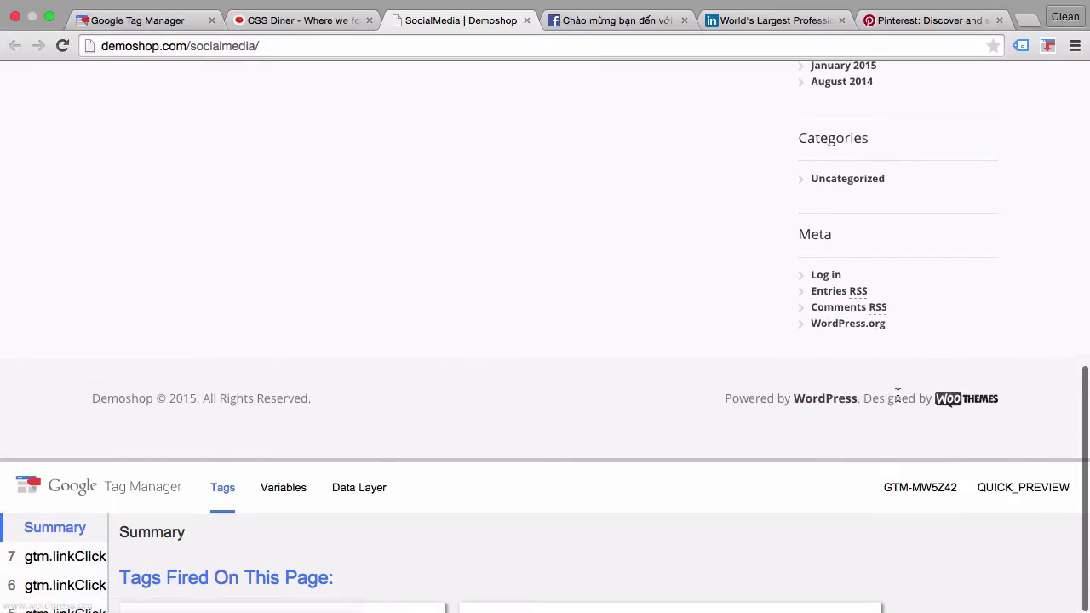
Inspect the WordPress footer link's HTML to see its rel="nofollow" attribute
{"action": "right_click", "coordinate": [818, 406]}
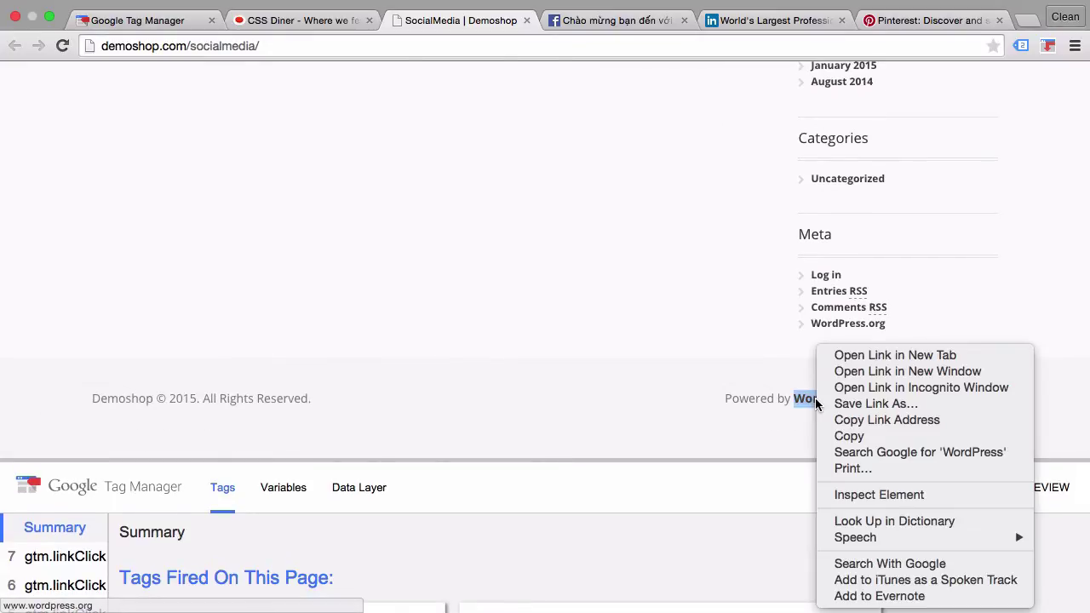
{"action": "left_click", "coordinate": [837, 495]}
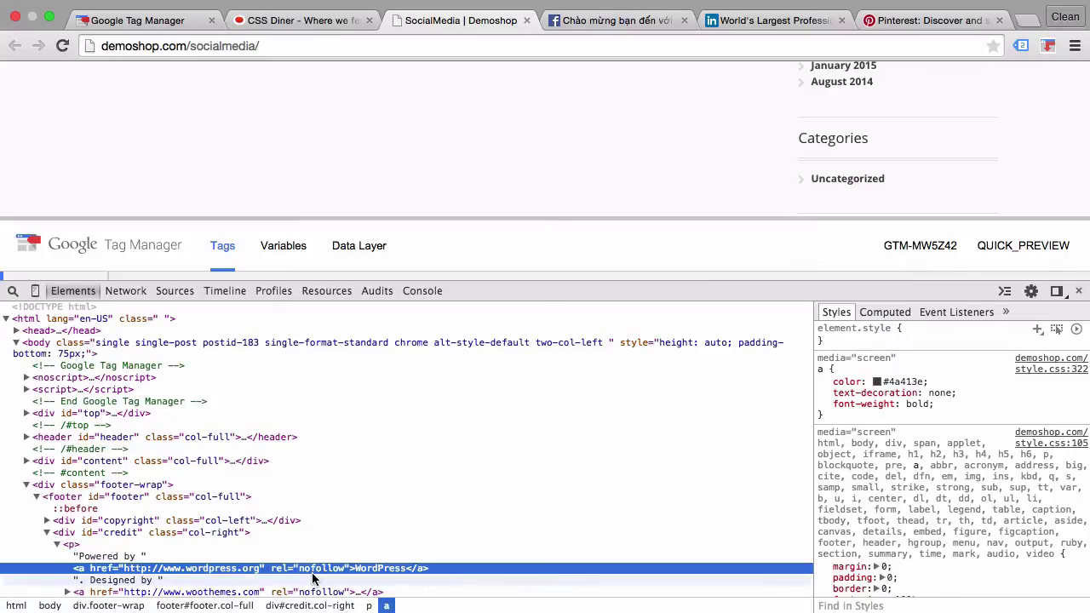
Close DevTools and follow the WordPress and WooThemes footer links in preview
{"action": "left_click", "coordinate": [1079, 291]}
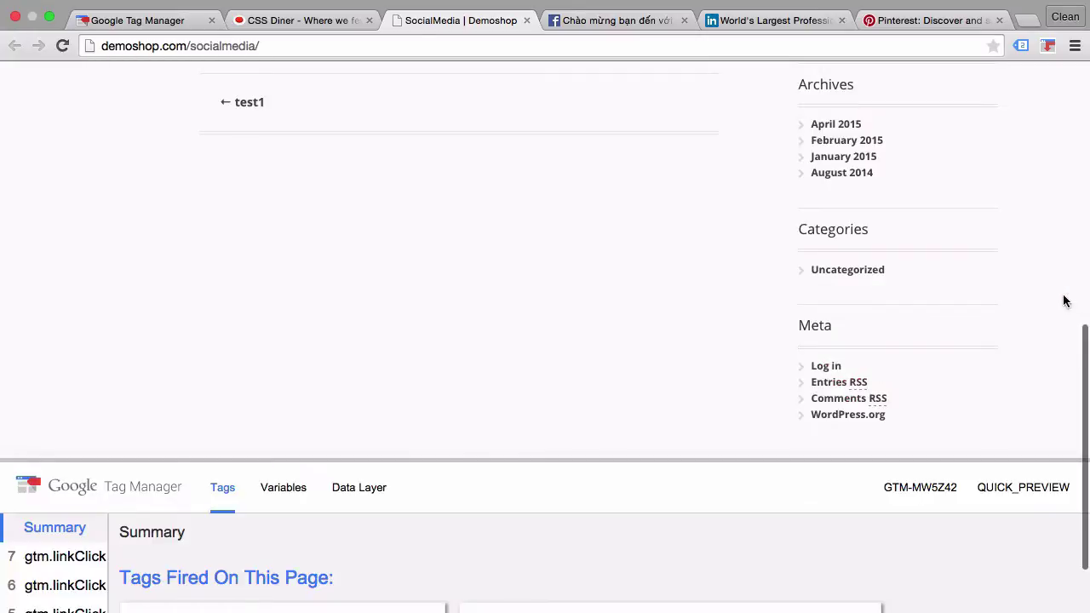
{"action": "scroll", "coordinate": [669, 306], "scroll_direction": "down", "scroll_amount": 3}
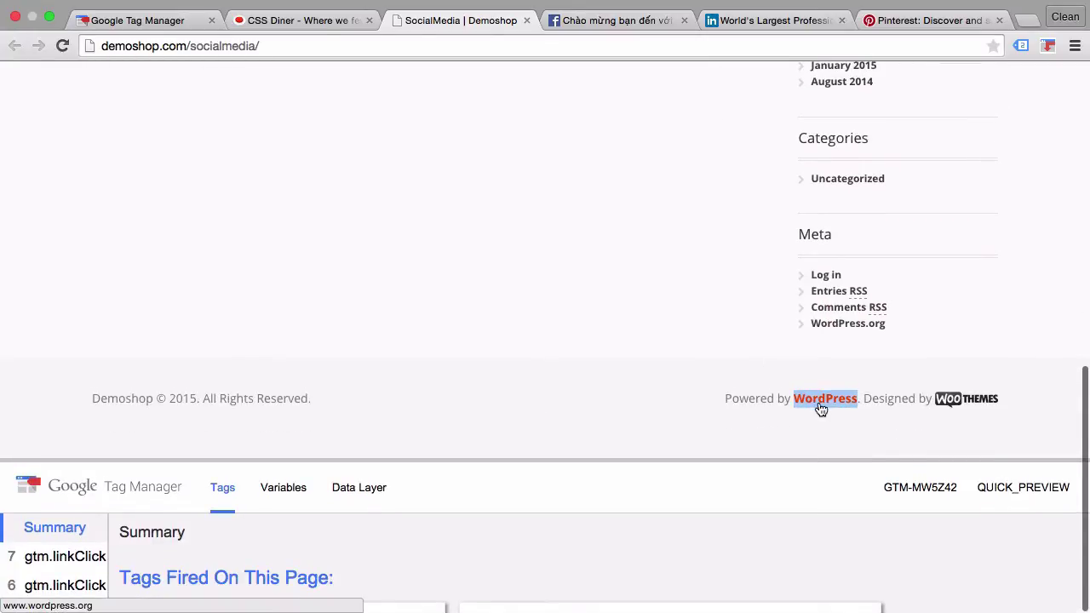
{"action": "left_click", "coordinate": [822, 408]}
{"action": "left_click", "coordinate": [983, 409]}
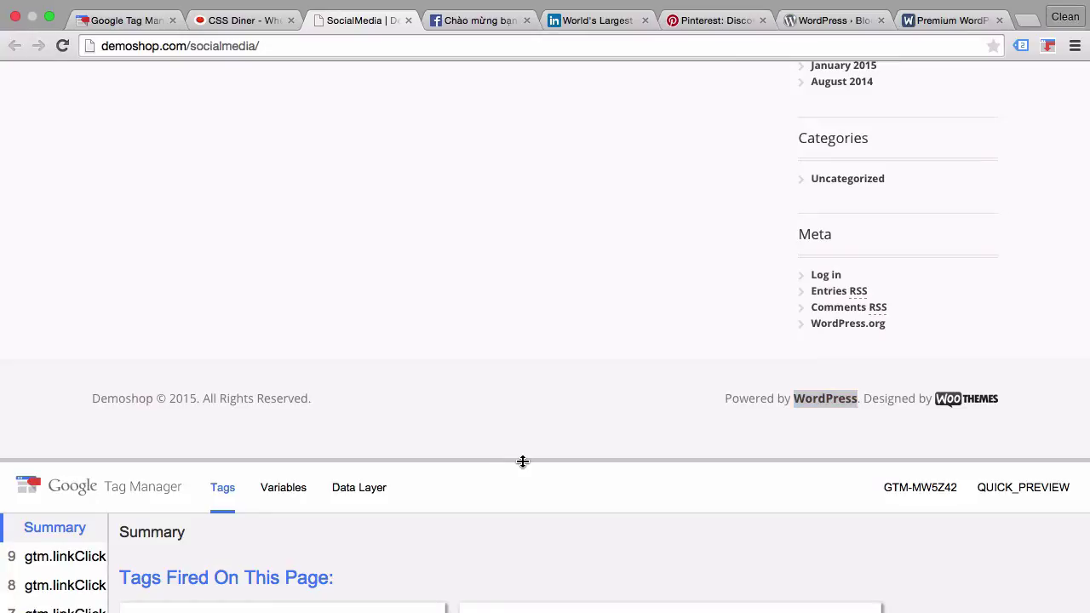
{"action": "left_click_drag", "start_coordinate": [521, 461], "coordinate": [532, 327]}
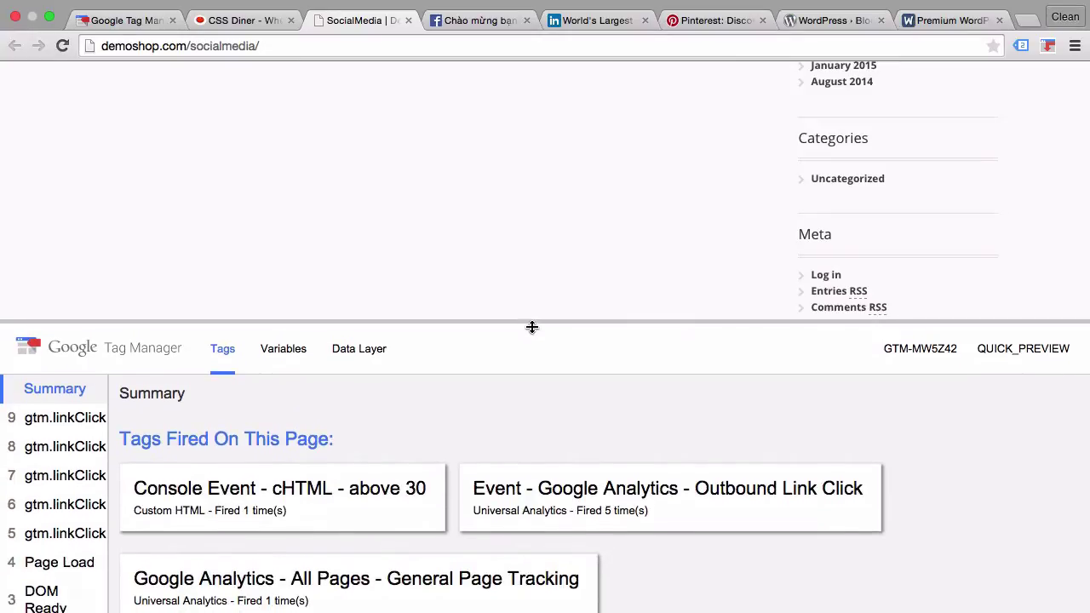
{"action": "left_click", "coordinate": [78, 418]}
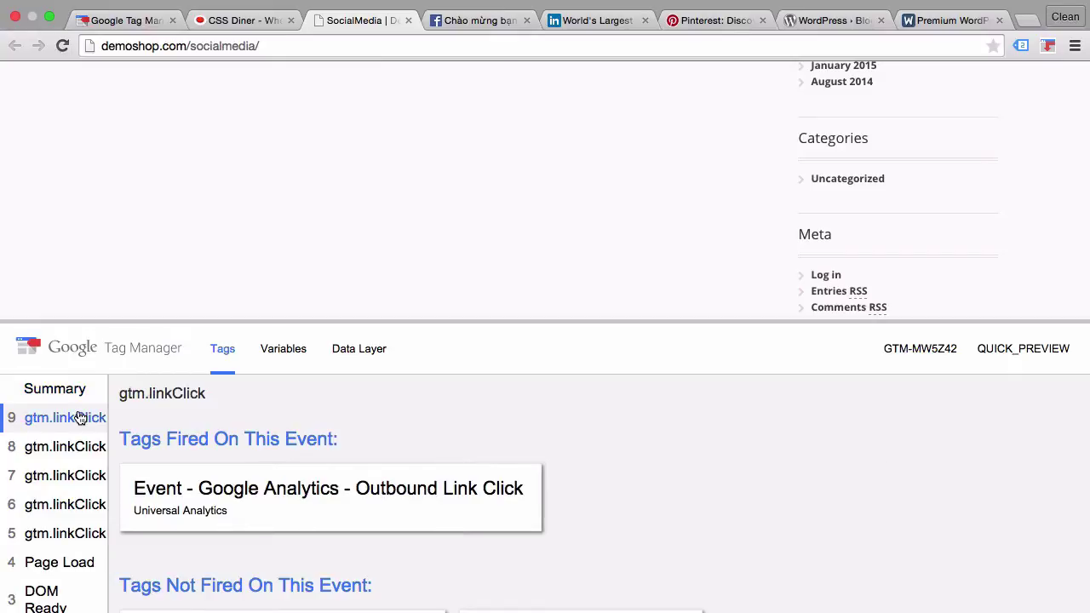
{"action": "left_click", "coordinate": [354, 350]}
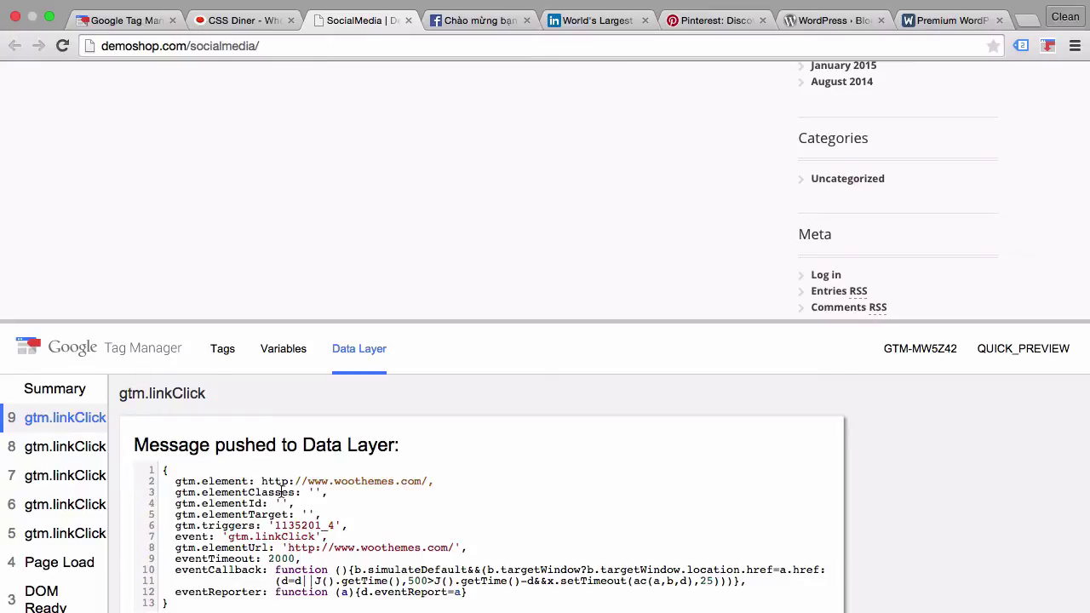
{"action": "left_click", "coordinate": [270, 352]}
{"action": "scroll", "coordinate": [231, 494], "scroll_direction": "down", "scroll_amount": 3}
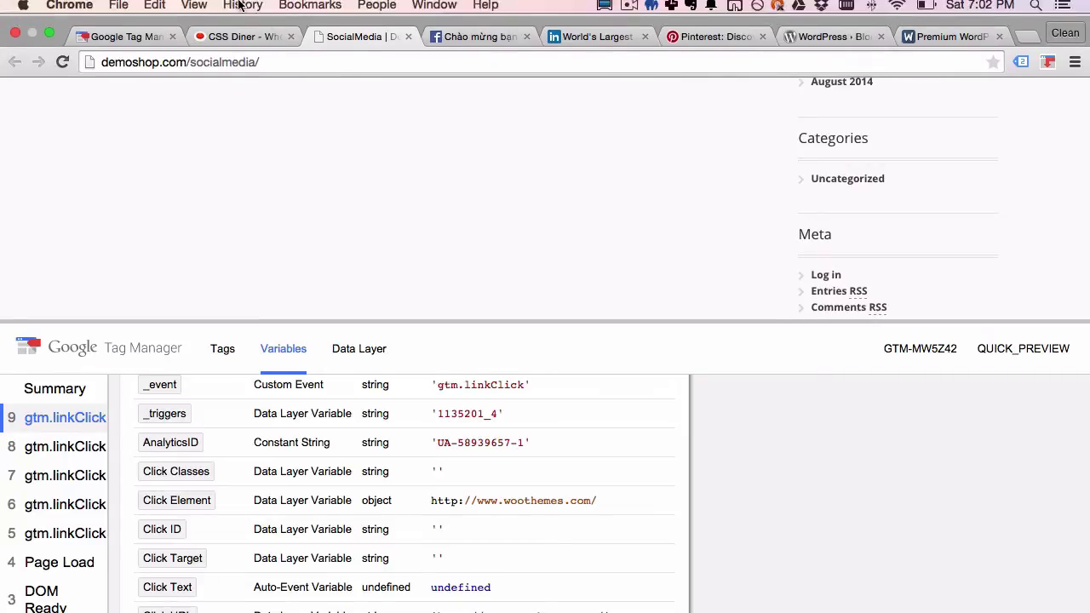
In the DevTools console, print dataLayer and expand the latest gtm.linkClick entry
{"action": "left_click", "coordinate": [189, 10]}
{"action": "mouse_move", "coordinate": [225, 206]}
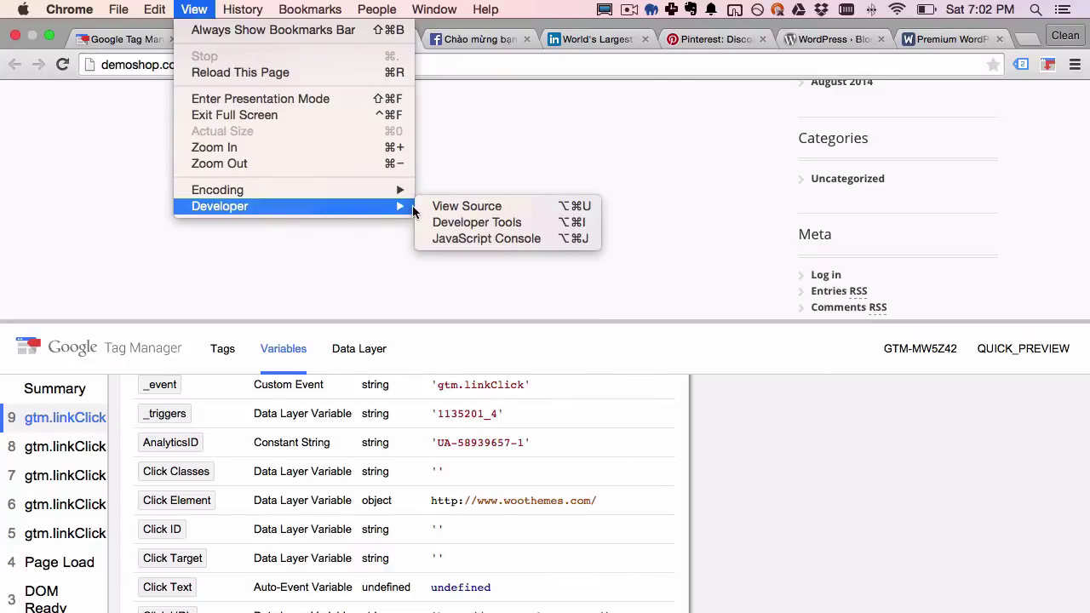
{"action": "left_click", "coordinate": [482, 237]}
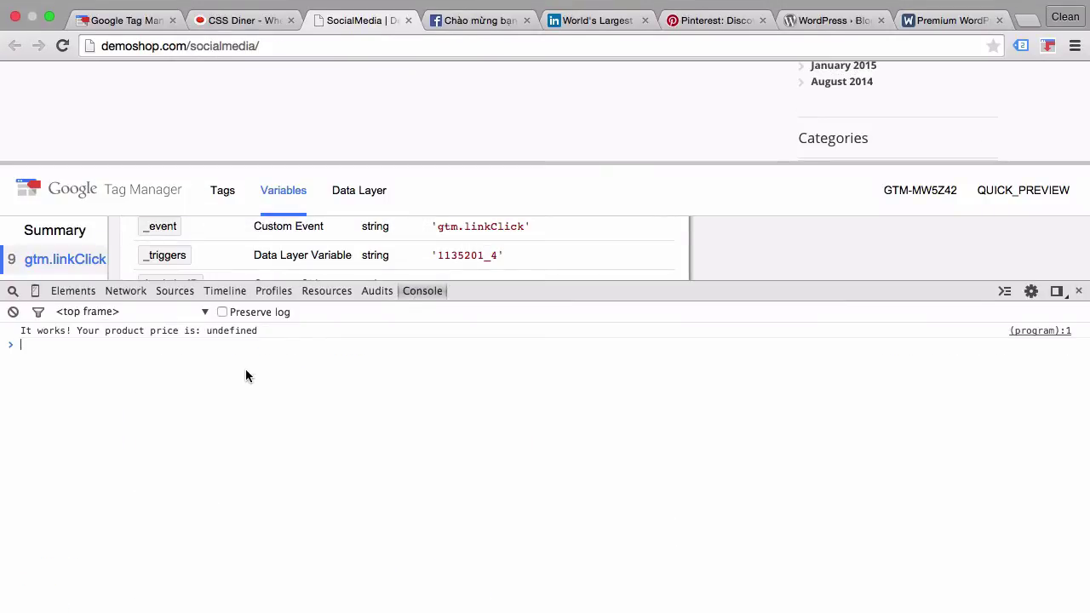
{"action": "type", "text": "dataLayer"}
{"action": "key", "text": "Return"}
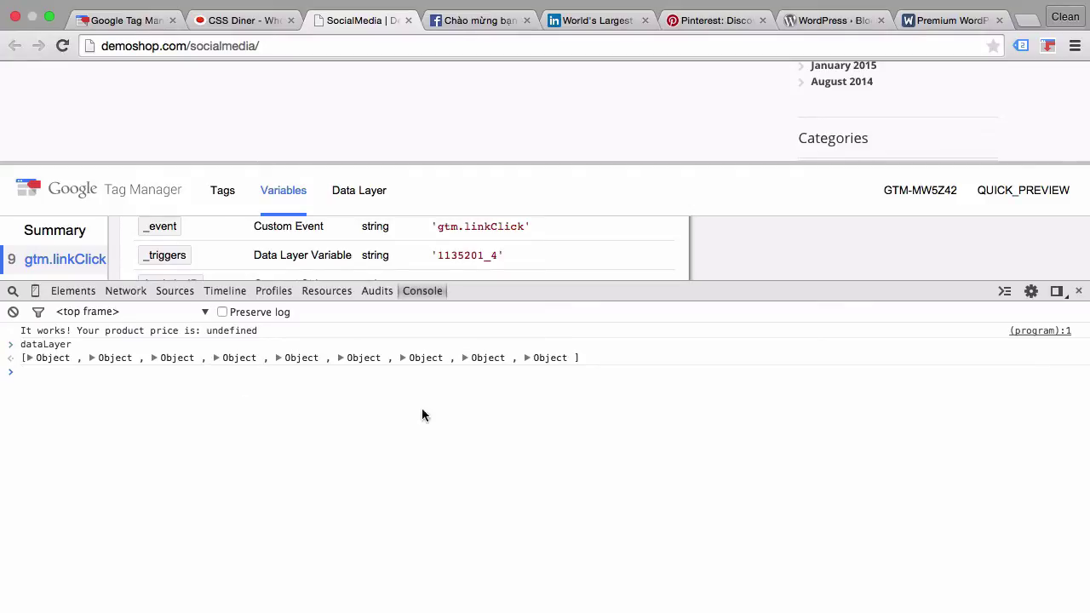
{"action": "left_click", "coordinate": [527, 358]}
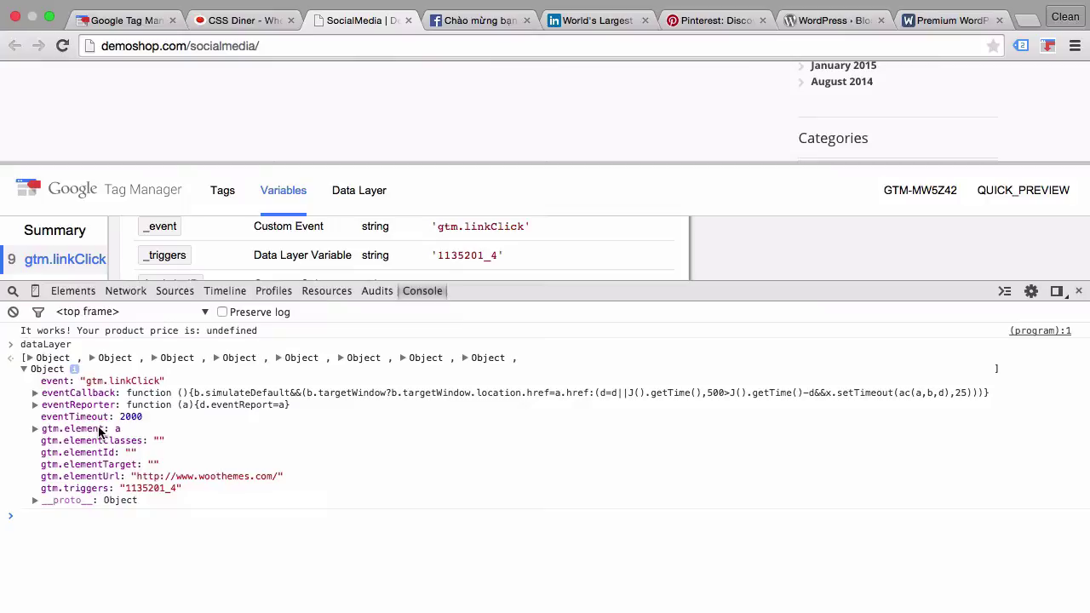
{"action": "mouse_move", "coordinate": [119, 436]}
{"action": "left_click", "coordinate": [64, 291]}
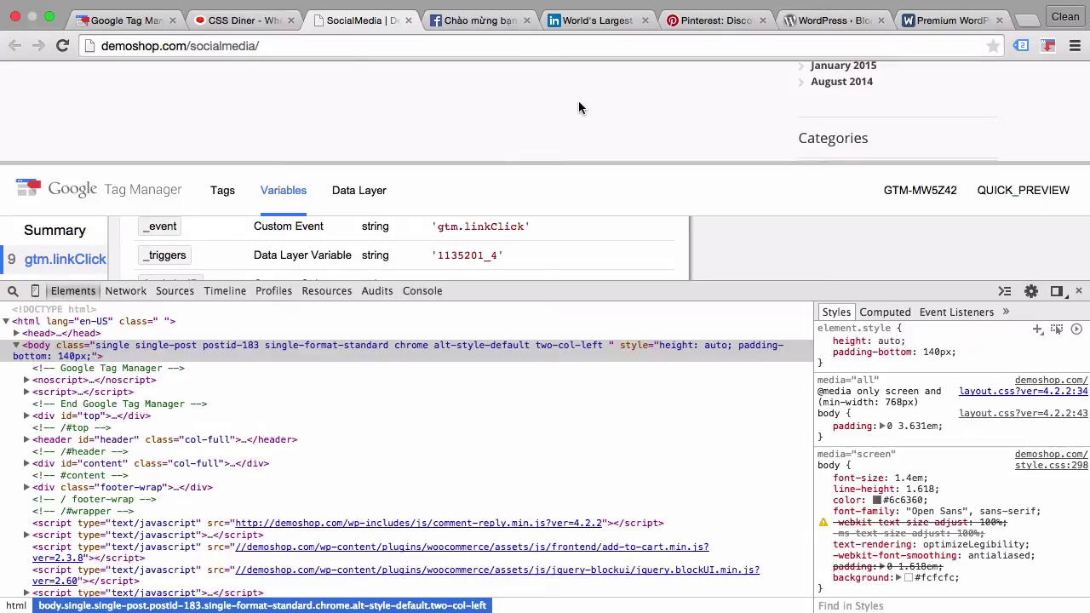
{"action": "scroll", "coordinate": [579, 105], "scroll_direction": "down", "scroll_amount": 5}
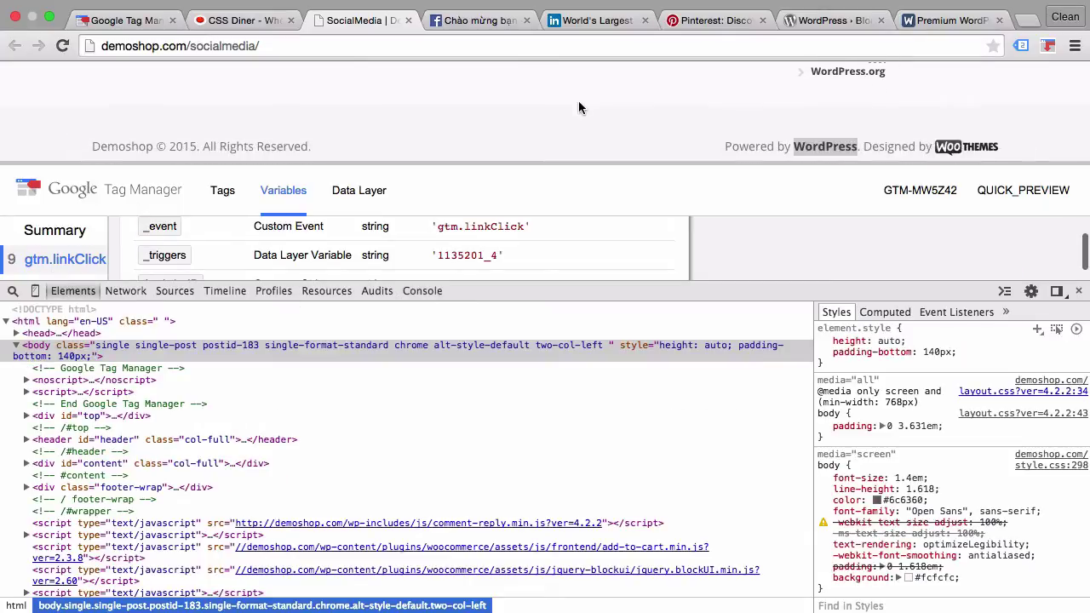
{"action": "right_click", "coordinate": [835, 146]}
{"action": "left_click", "coordinate": [886, 295]}
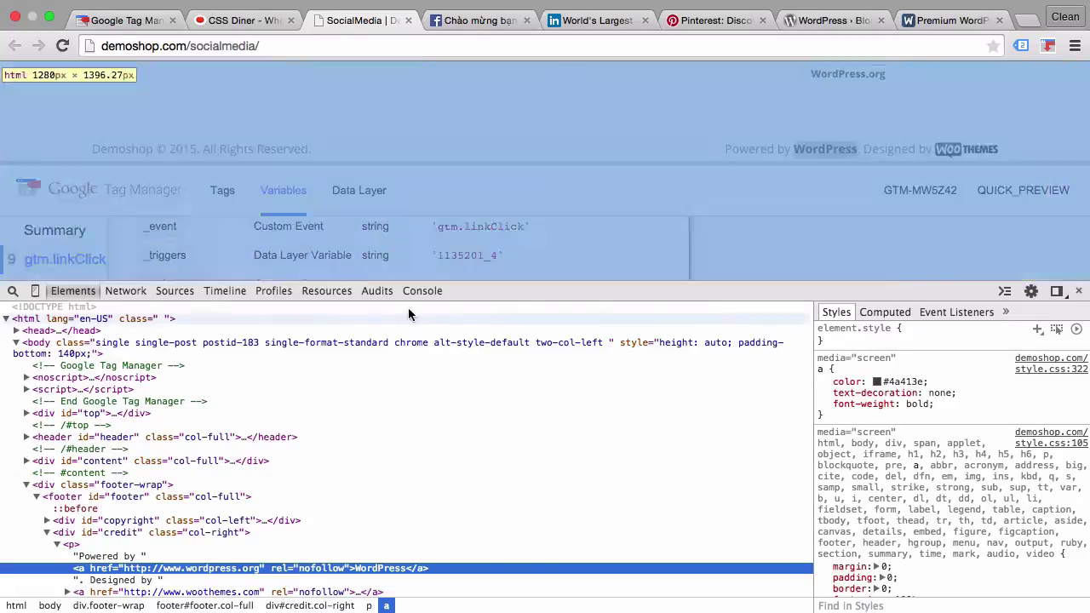
Run document.querySelectorAll('[rel="nofollow"]') in the console, returning the WordPress and WooThemes links
{"action": "left_click", "coordinate": [422, 291]}
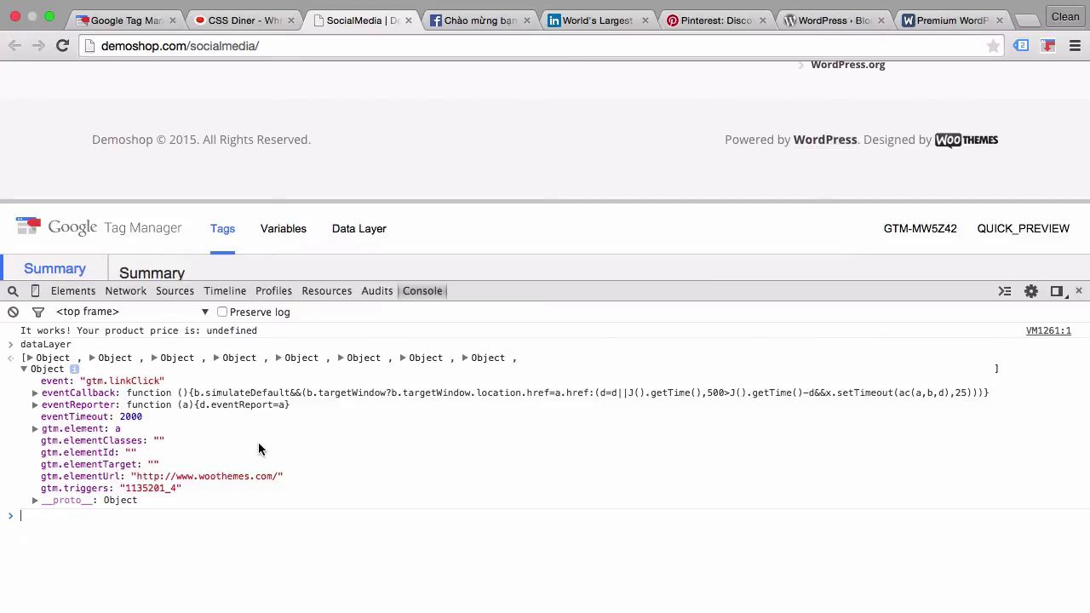
{"action": "type", "text": "document."}
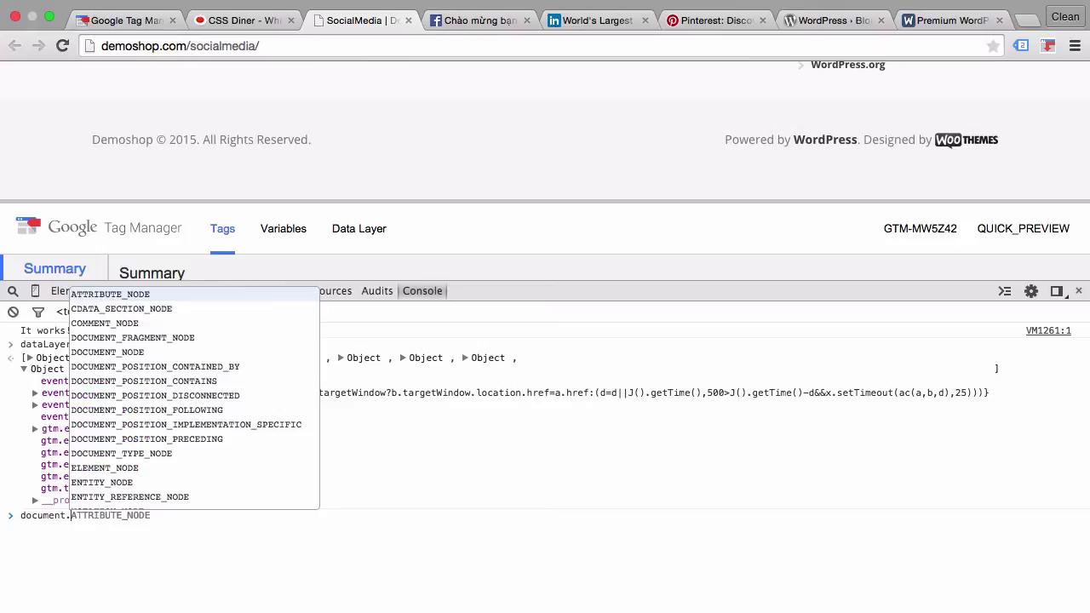
{"action": "type", "text": "querys"}
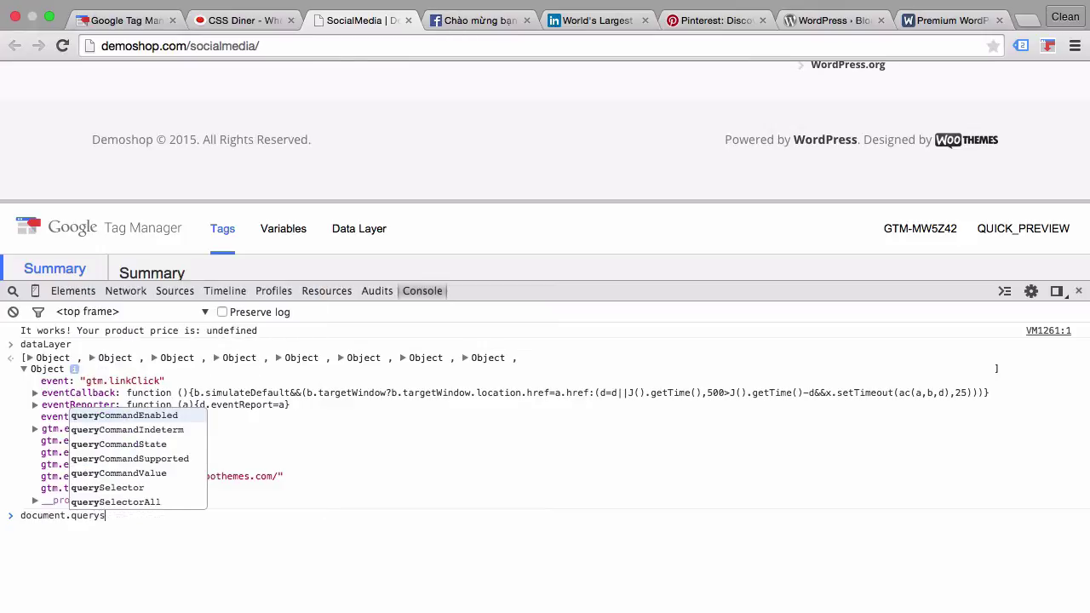
{"action": "type", "text": "electorAll"}
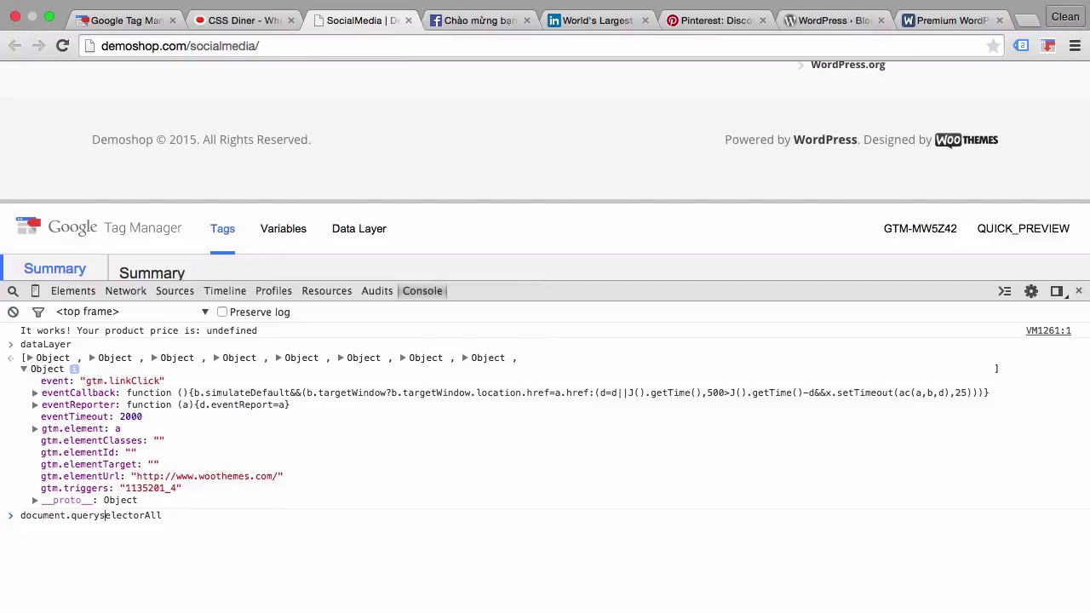
{"action": "key", "text": "BackSpace"}
{"action": "type", "text": "S)''"}
{"action": "type", "text": "[]rel=\"\"nofollow"}
{"action": "key", "text": "Return"}
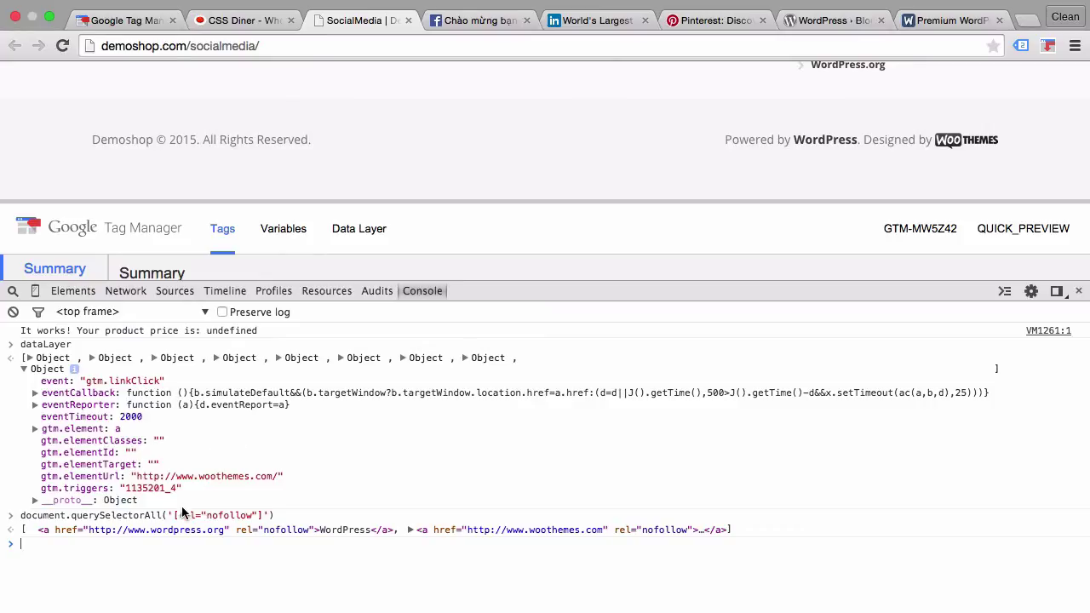
Copy the [rel="nofollow"] selector text from the command
{"action": "left_click_drag", "start_coordinate": [175, 516], "coordinate": [264, 517]}
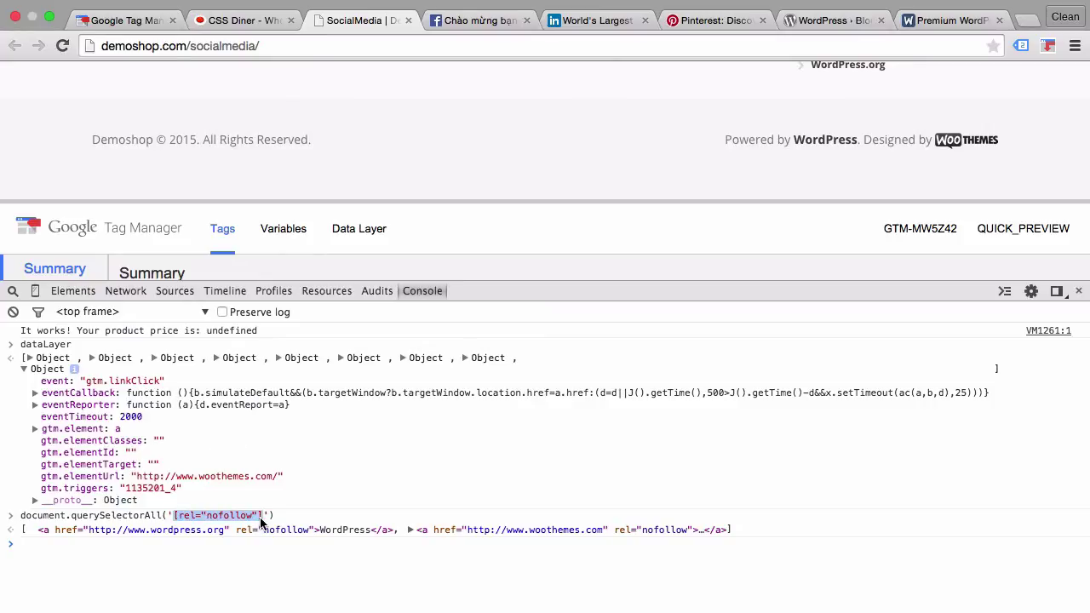
{"action": "right_click", "coordinate": [241, 521]}
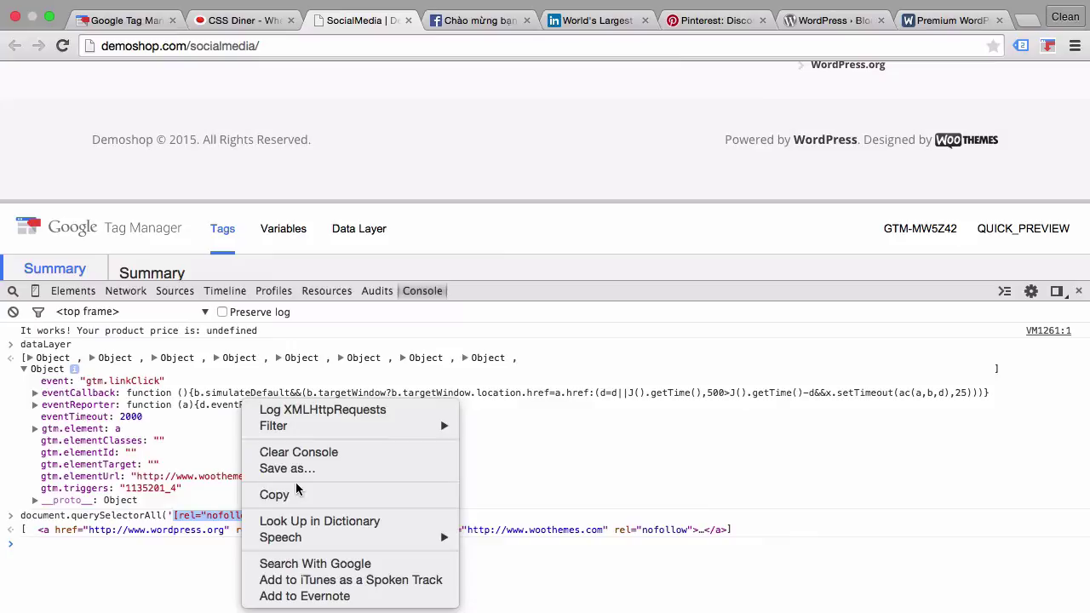
{"action": "left_click", "coordinate": [287, 495]}
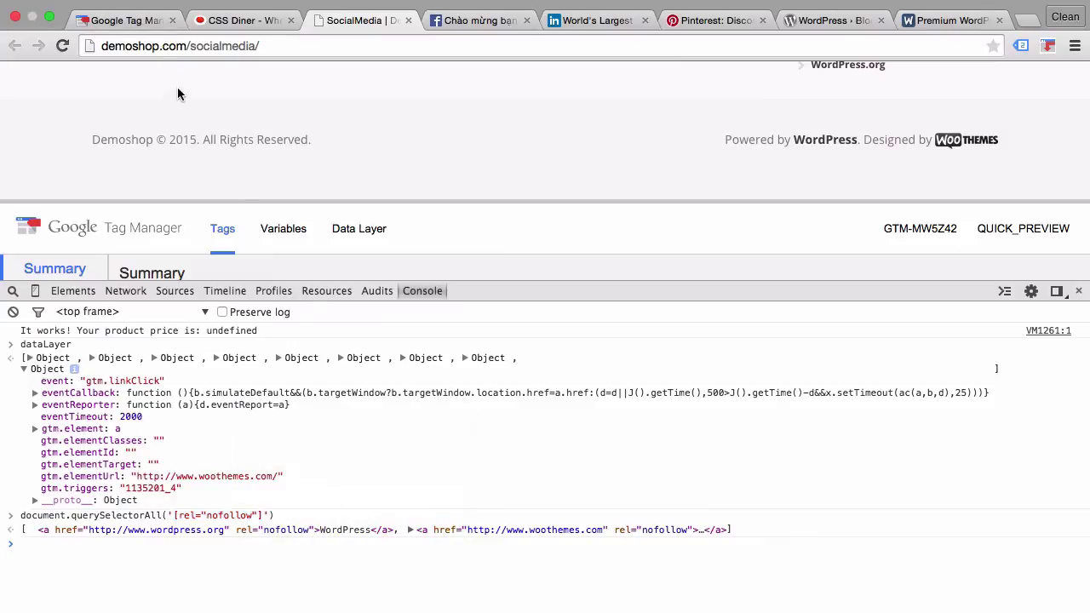
Add Click Element matches CSS selector [rel="nofollow"] to OutboundLinkClicks and save the trigger
{"action": "left_click", "coordinate": [139, 22]}
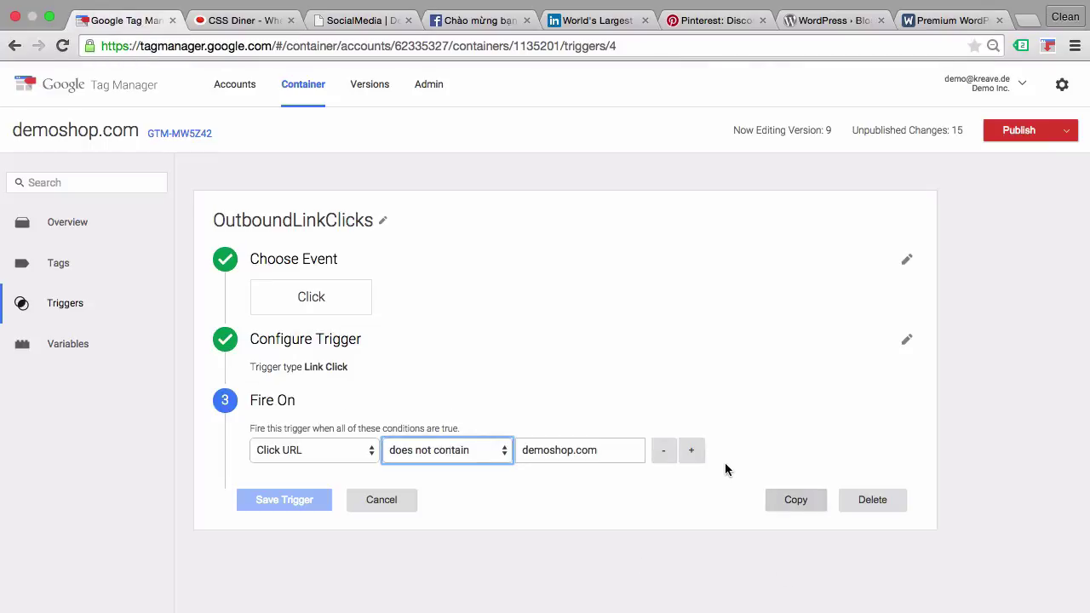
{"action": "left_click", "coordinate": [692, 452]}
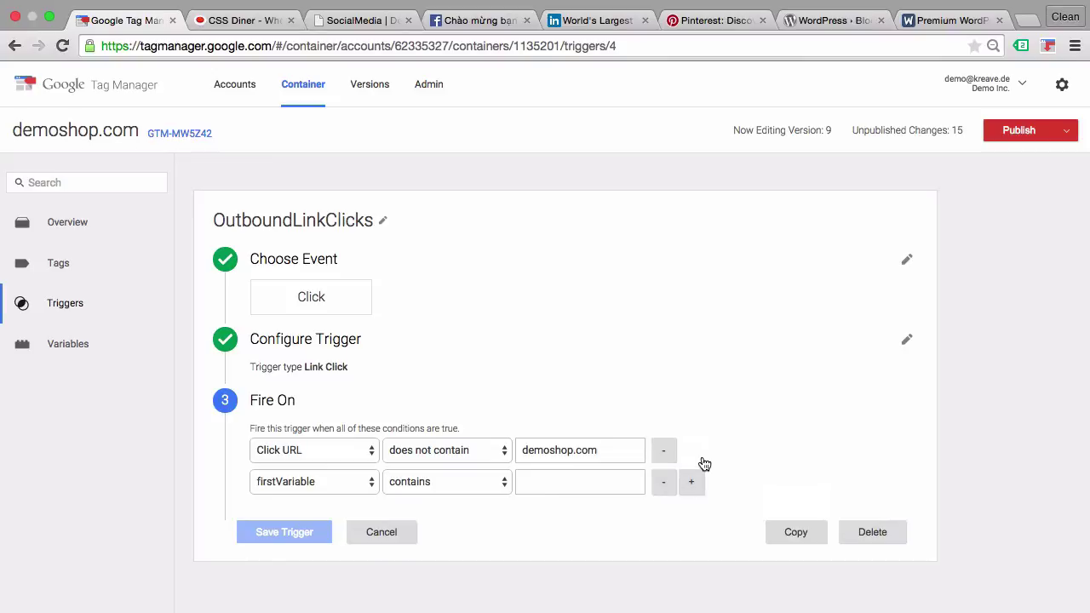
{"action": "left_click", "coordinate": [327, 483]}
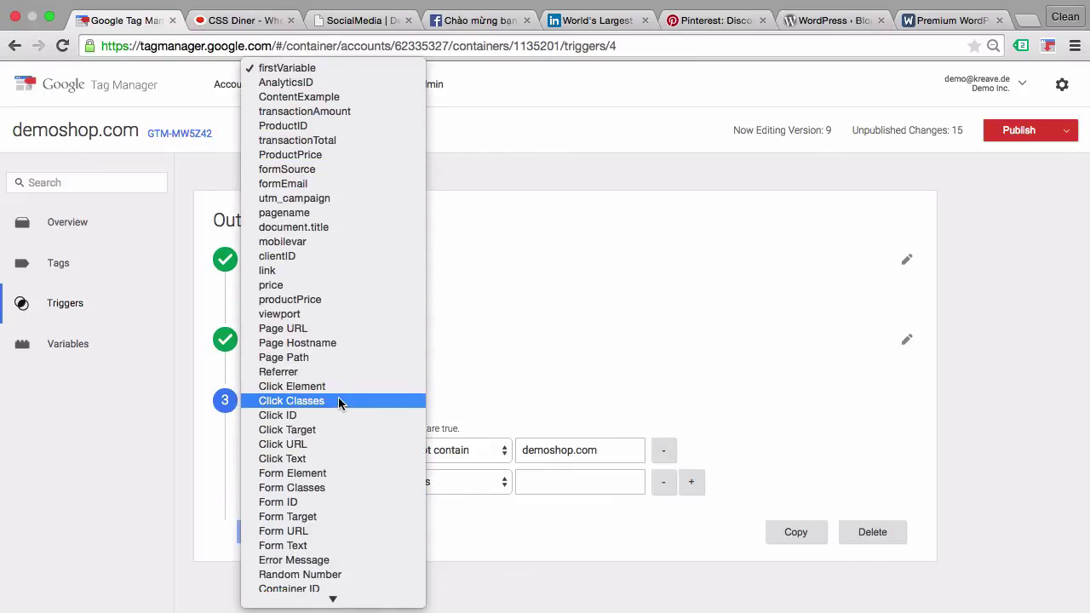
{"action": "left_click", "coordinate": [338, 388]}
{"action": "left_click", "coordinate": [437, 482]}
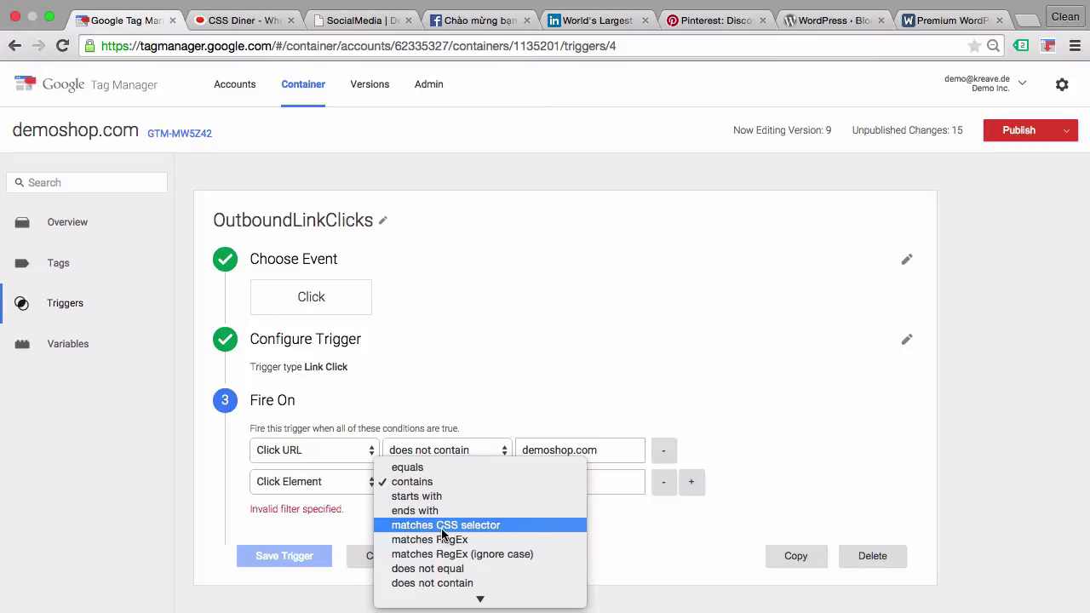
{"action": "left_click", "coordinate": [441, 526]}
{"action": "left_click", "coordinate": [571, 484]}
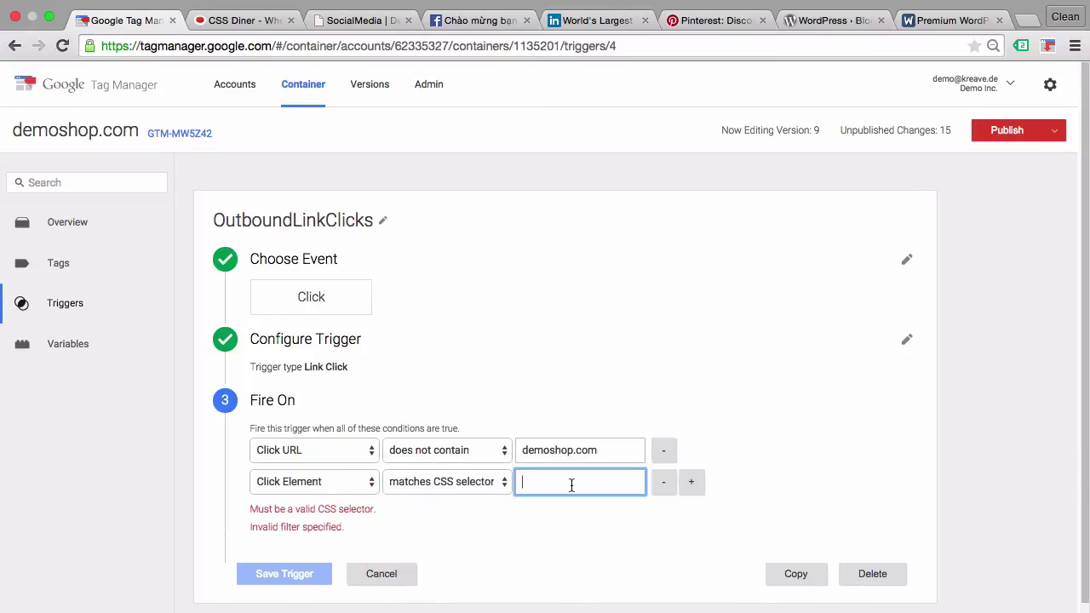
{"action": "right_click", "coordinate": [572, 484]}
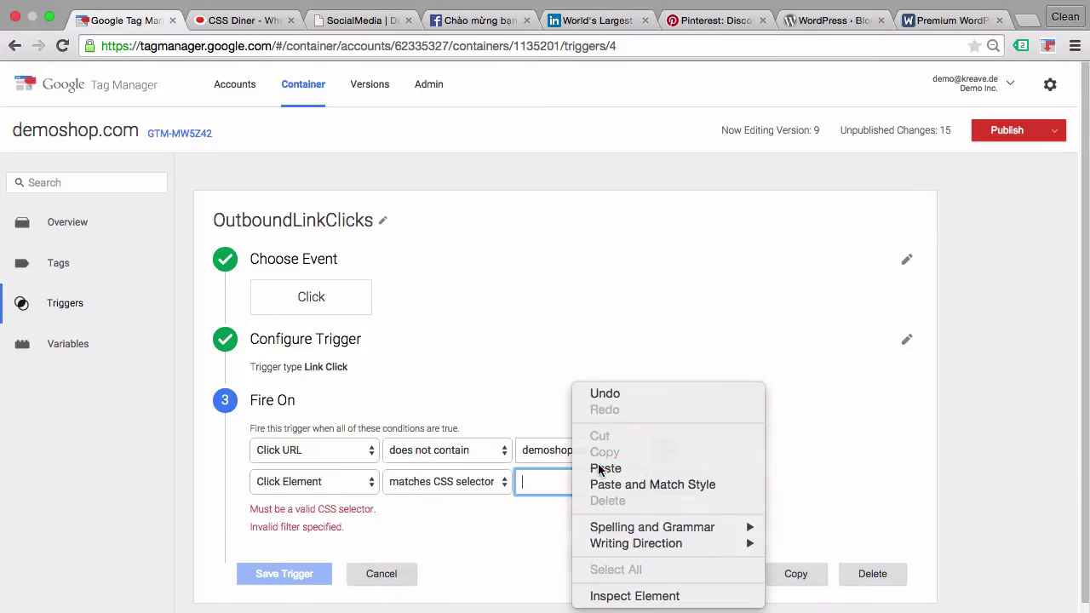
{"action": "left_click", "coordinate": [602, 468]}
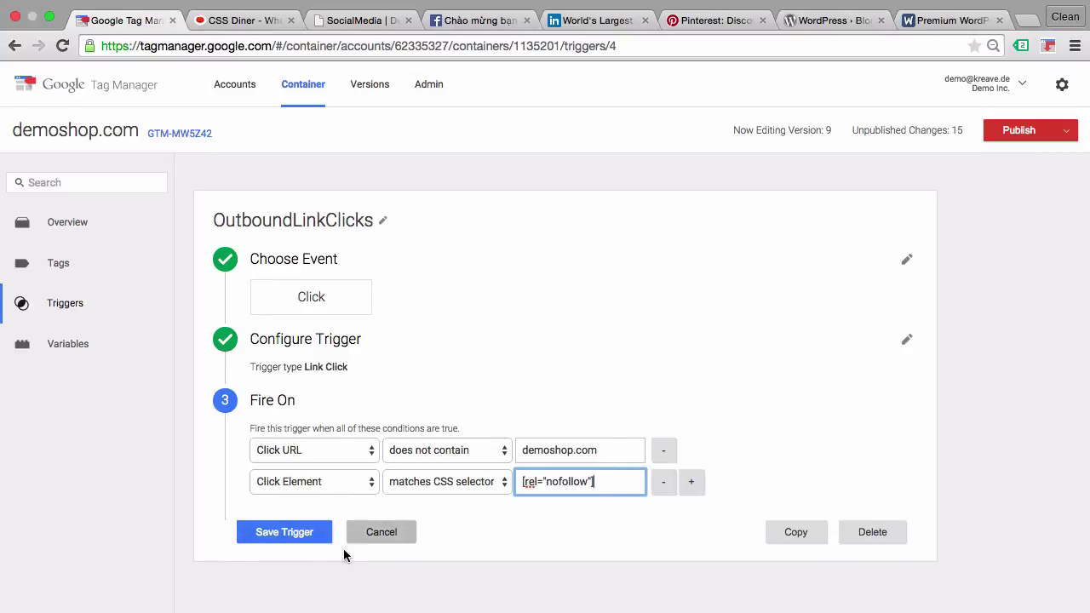
{"action": "left_click", "coordinate": [309, 534]}
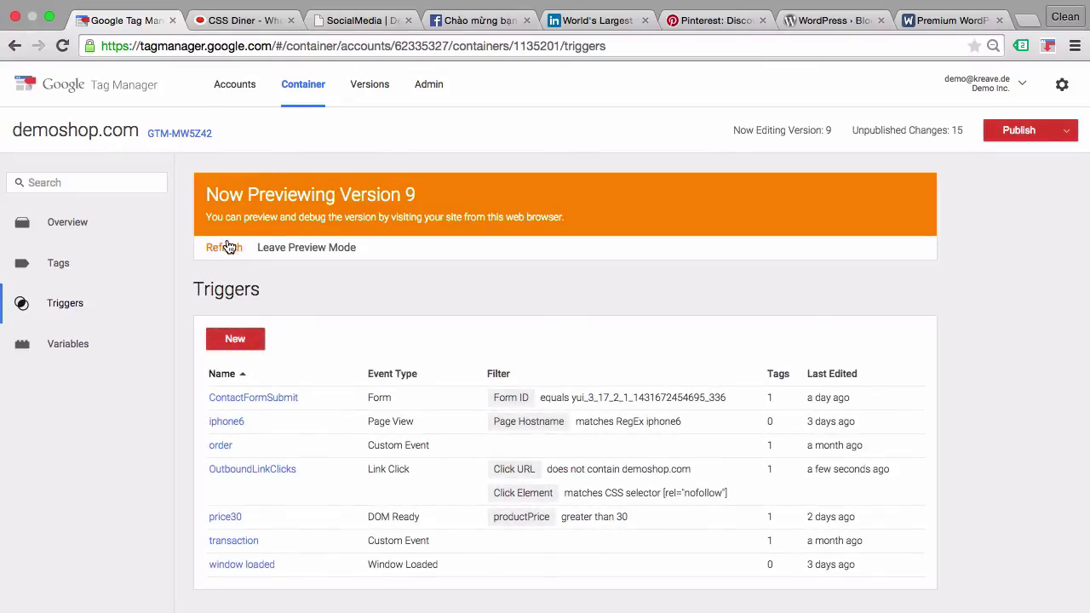
Refresh the preview, reload the Demoshop page and follow the Facebook link
{"action": "left_click", "coordinate": [226, 248]}
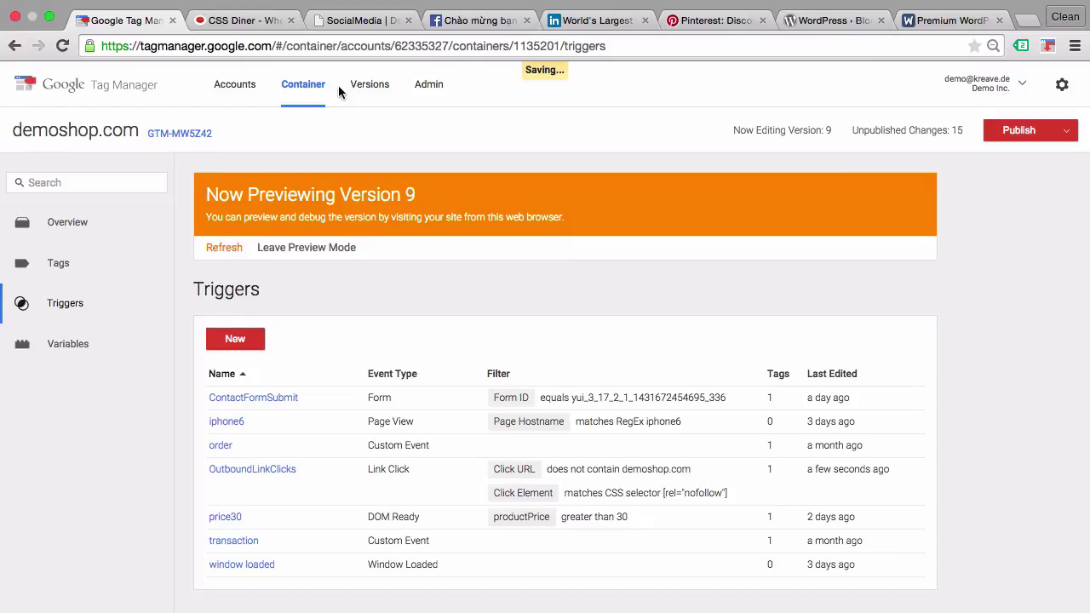
{"action": "left_click", "coordinate": [354, 22]}
{"action": "left_click", "coordinate": [61, 46]}
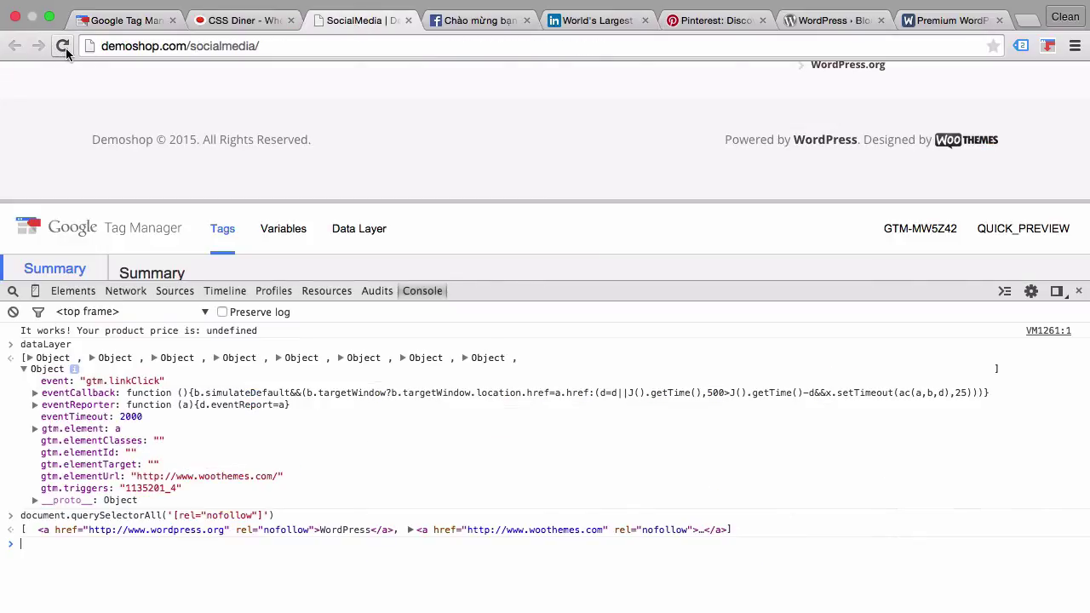
{"action": "left_click", "coordinate": [1079, 291]}
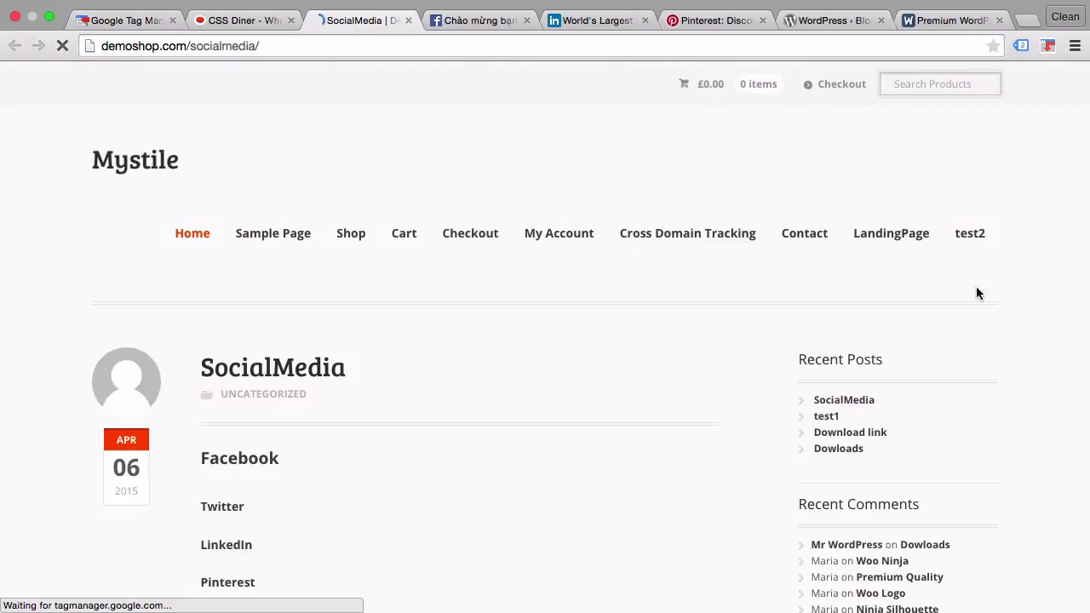
{"action": "scroll", "coordinate": [634, 376], "scroll_direction": "down", "scroll_amount": 5}
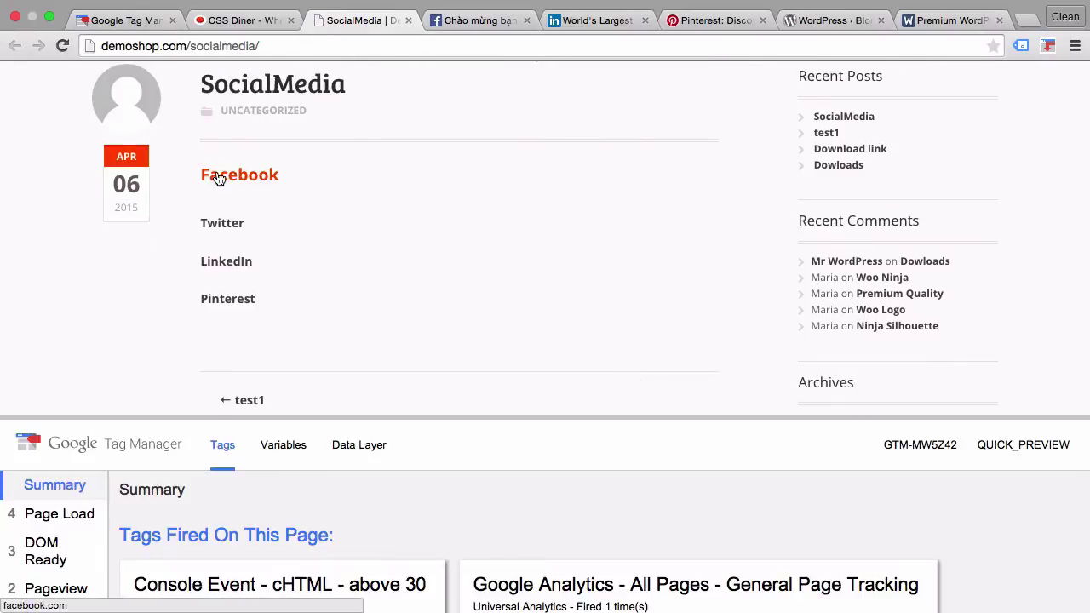
{"action": "left_click", "coordinate": [219, 179]}
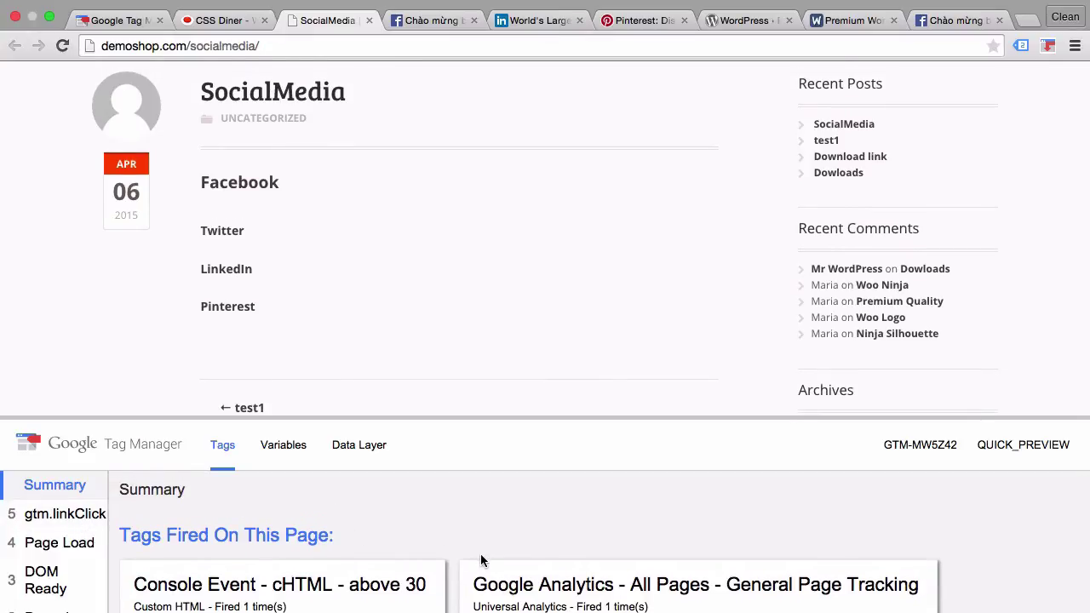
Check event 5's Outbound Link Click tag: not fired, its [rel="nofollow"] filter failing
{"action": "left_click", "coordinate": [94, 515]}
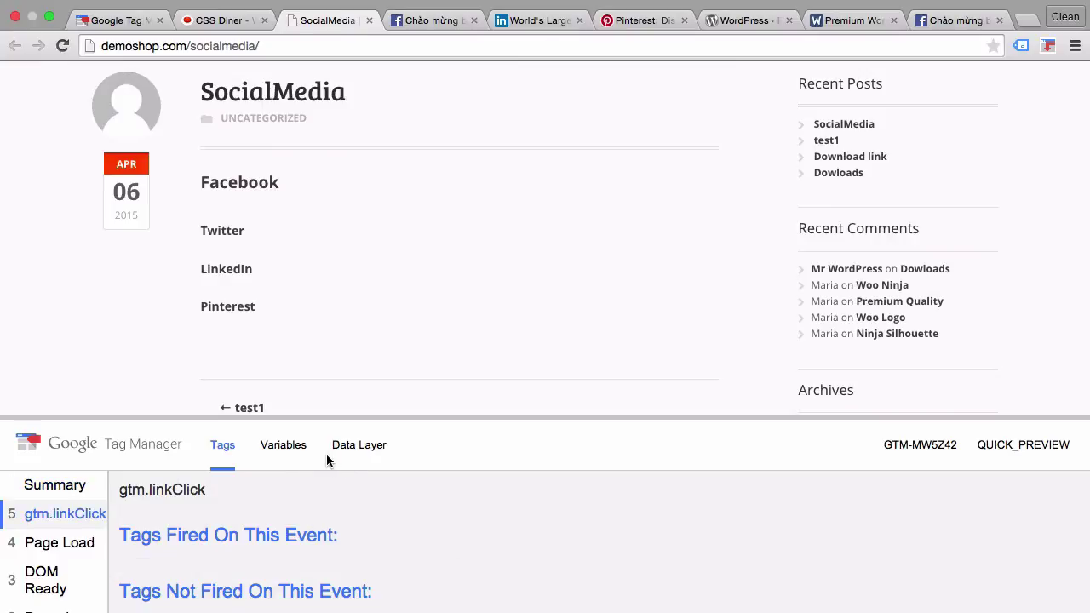
{"action": "scroll", "coordinate": [307, 492], "scroll_direction": "down", "scroll_amount": 4}
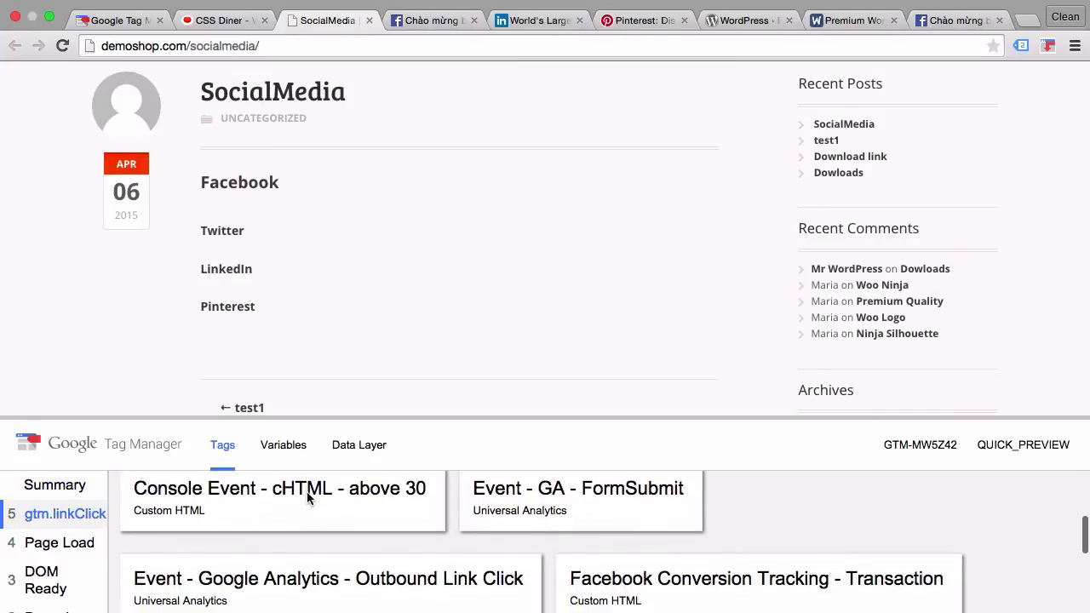
{"action": "scroll", "coordinate": [307, 492], "scroll_direction": "down", "scroll_amount": 2}
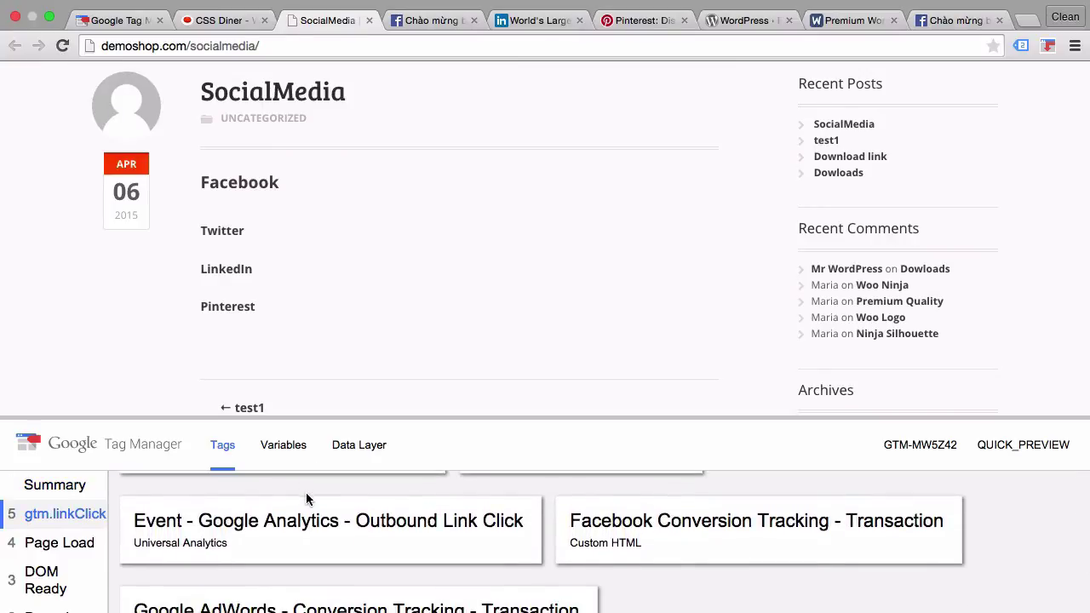
{"action": "left_click", "coordinate": [283, 541]}
{"action": "scroll", "coordinate": [281, 535], "scroll_direction": "down", "scroll_amount": 5}
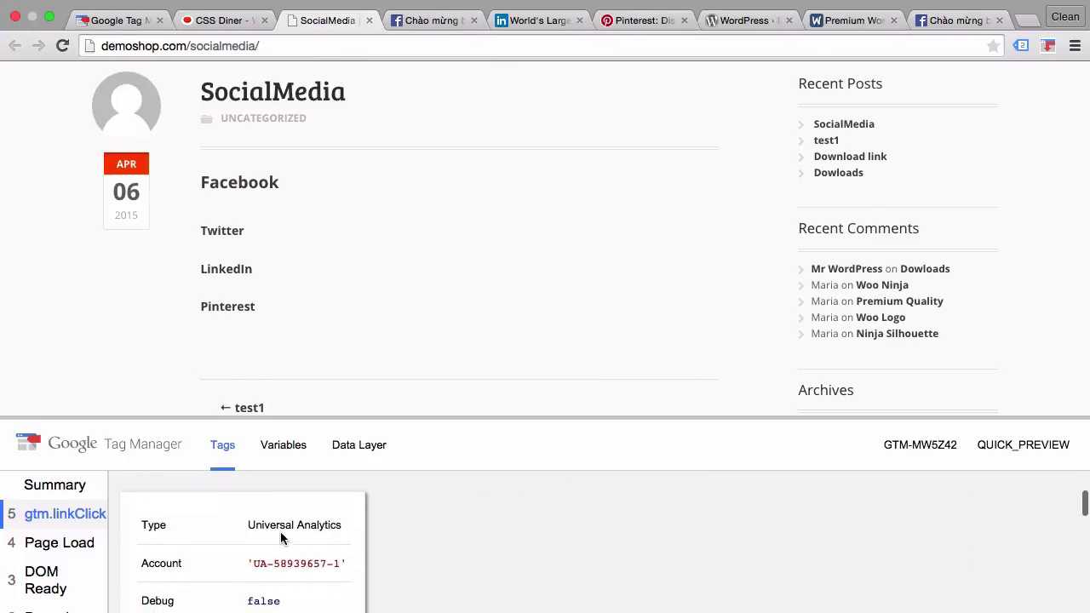
{"action": "scroll", "coordinate": [280, 532], "scroll_direction": "down", "scroll_amount": 4}
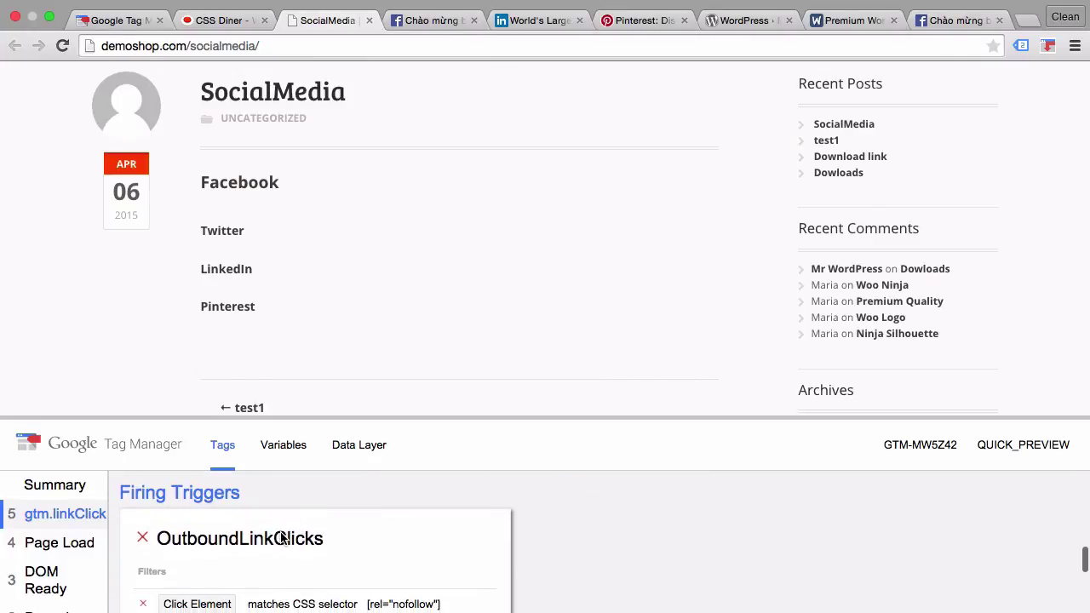
{"action": "left_click_drag", "start_coordinate": [311, 417], "coordinate": [312, 271]}
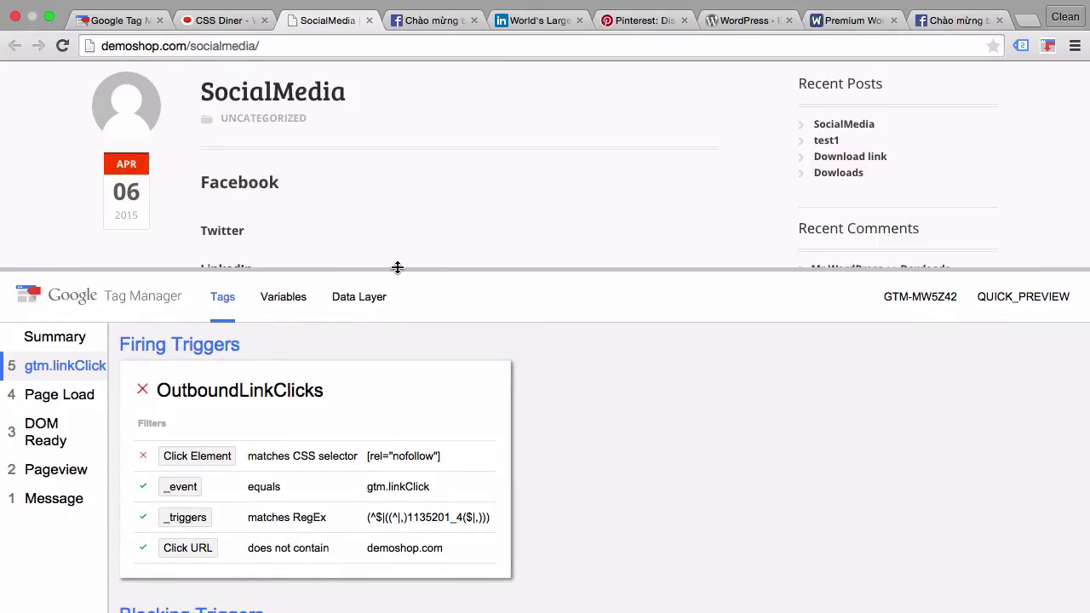
Follow the footer WordPress link to register a new gtm.linkClick event
{"action": "left_click_drag", "start_coordinate": [385, 269], "coordinate": [324, 596]}
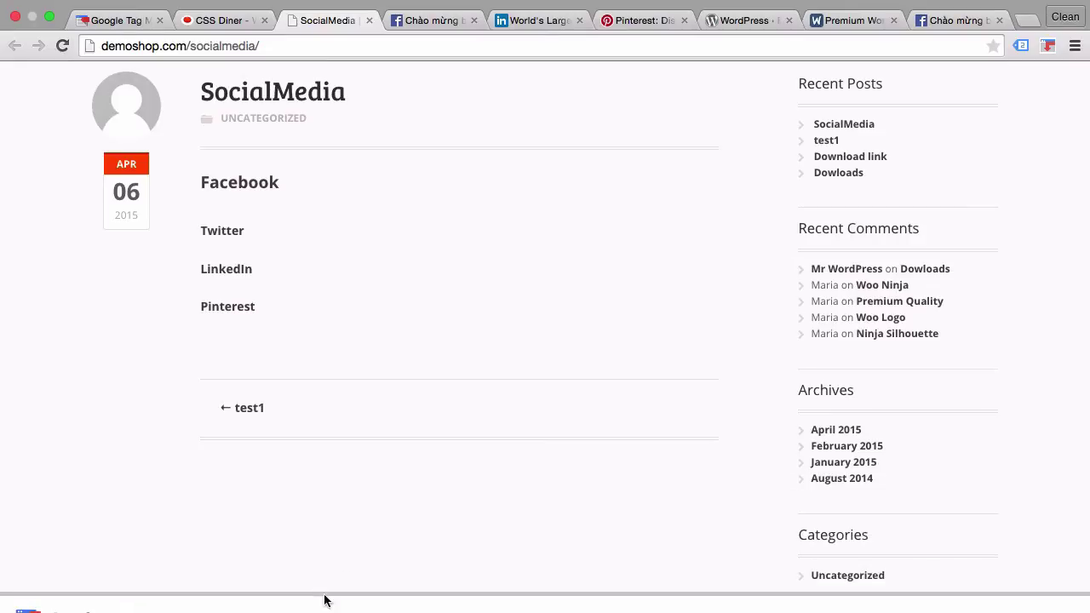
{"action": "scroll", "coordinate": [637, 300], "scroll_direction": "down", "scroll_amount": 5}
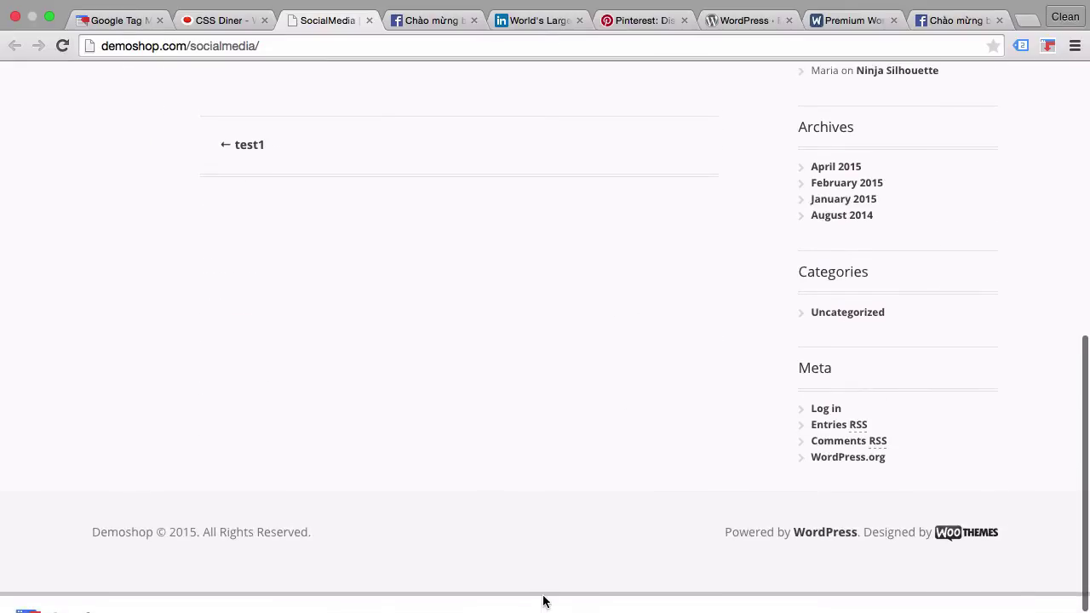
{"action": "left_click_drag", "start_coordinate": [545, 591], "coordinate": [546, 554]}
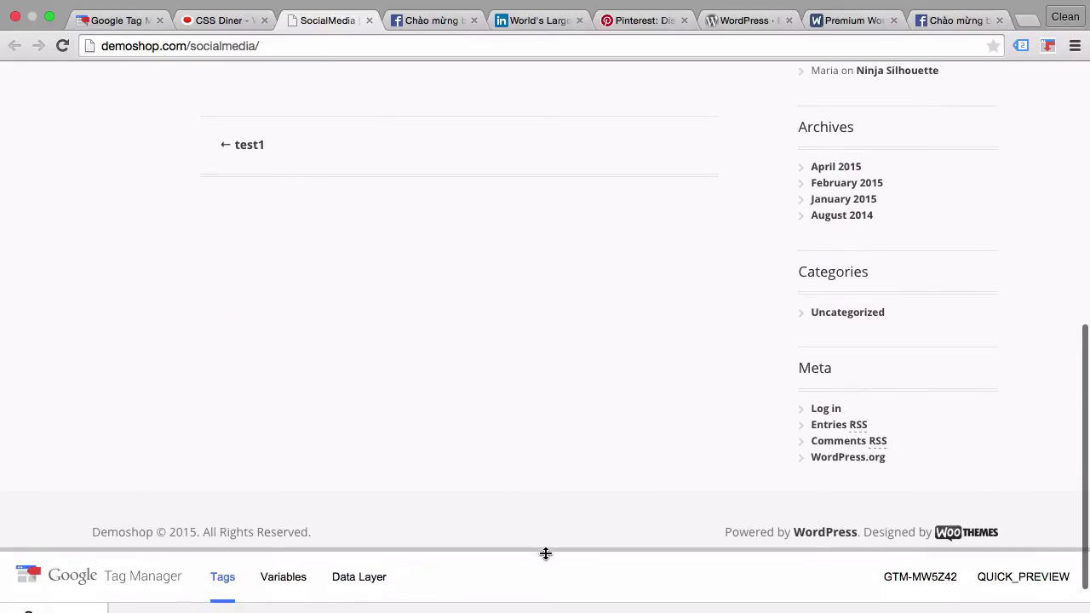
{"action": "left_click", "coordinate": [839, 534]}
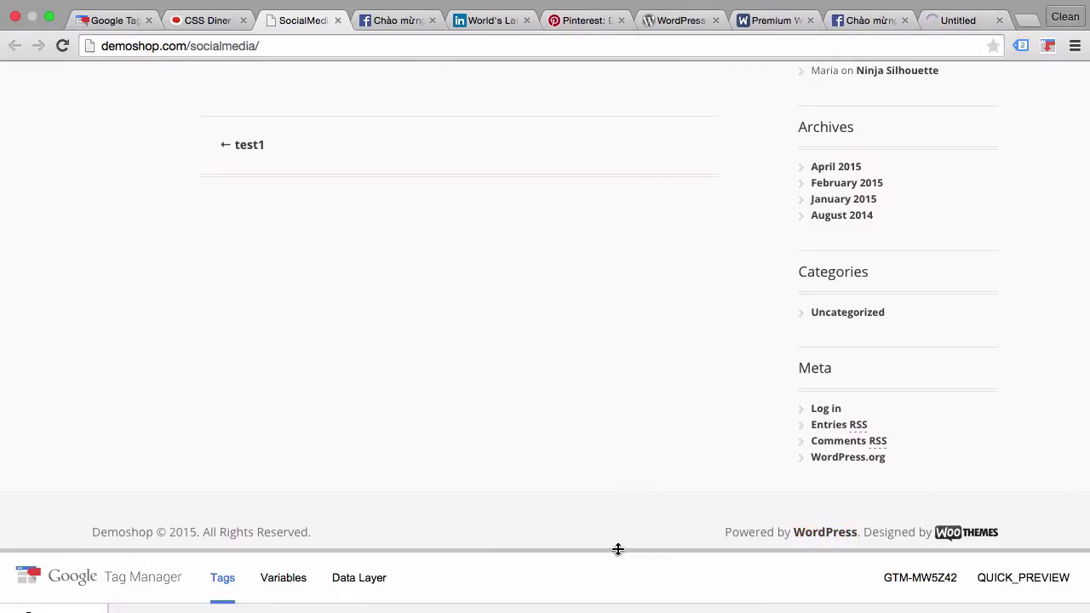
{"action": "left_click_drag", "start_coordinate": [618, 551], "coordinate": [595, 214]}
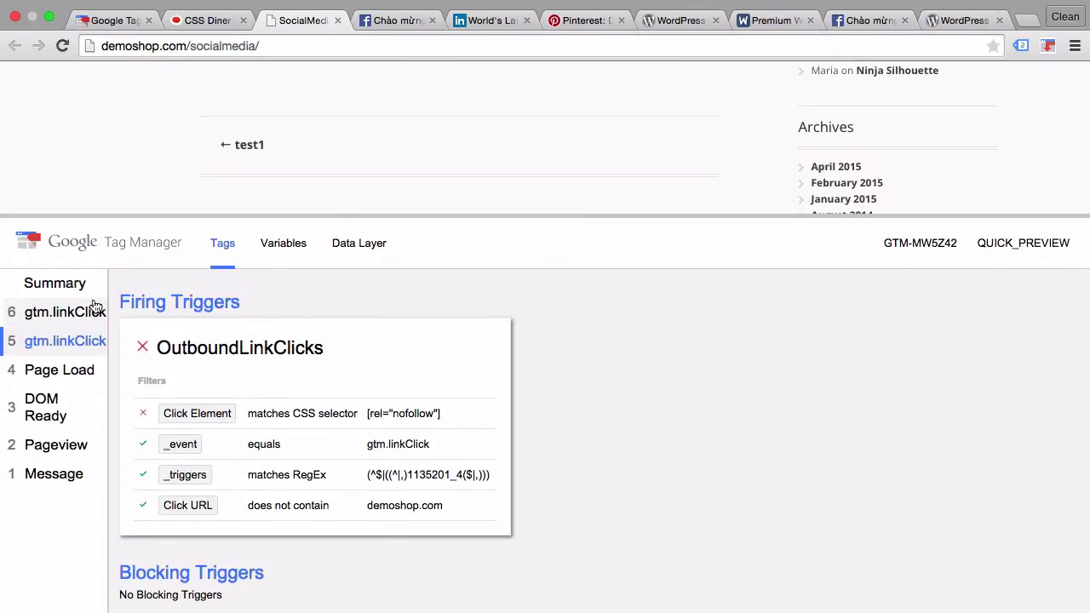
Confirm event 6 fired Outbound Link Click with all OutboundLinkClicks filters passing
{"action": "left_click", "coordinate": [70, 319]}
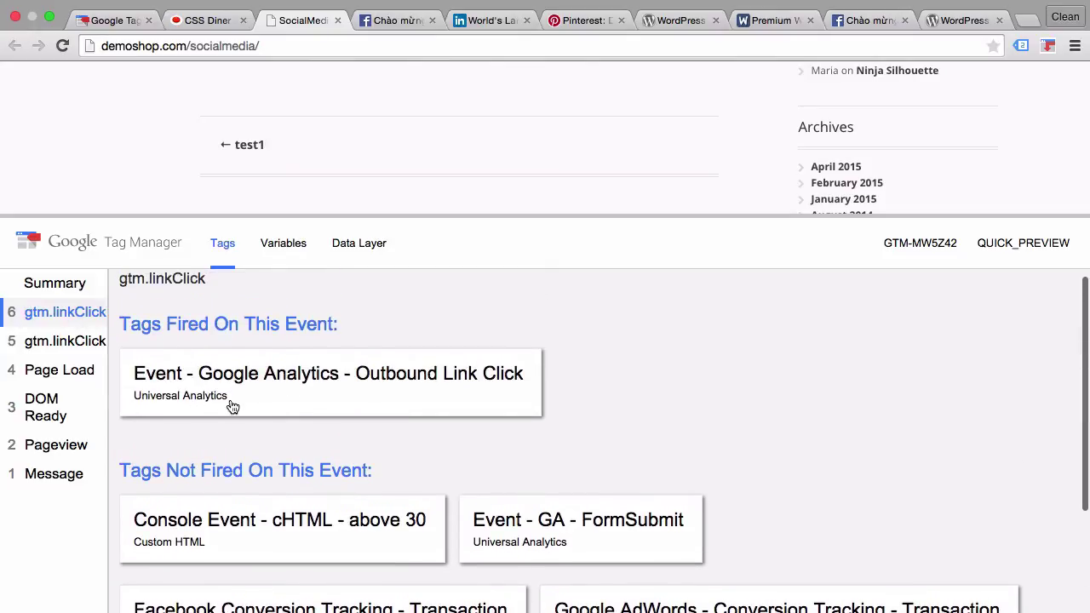
{"action": "left_click", "coordinate": [305, 397]}
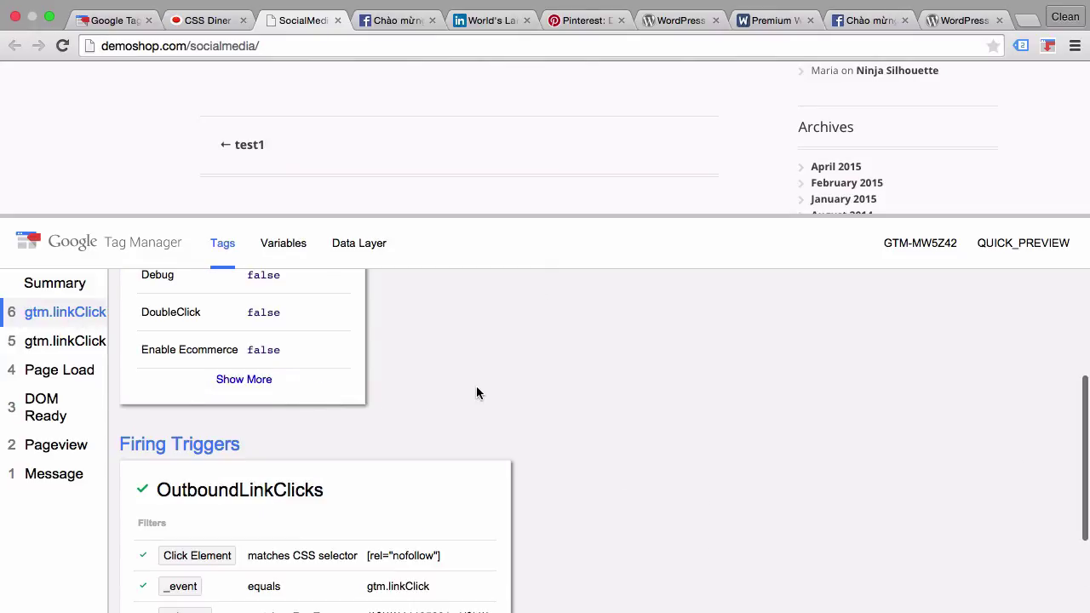
{"action": "scroll", "coordinate": [476, 385], "scroll_direction": "down", "scroll_amount": 3}
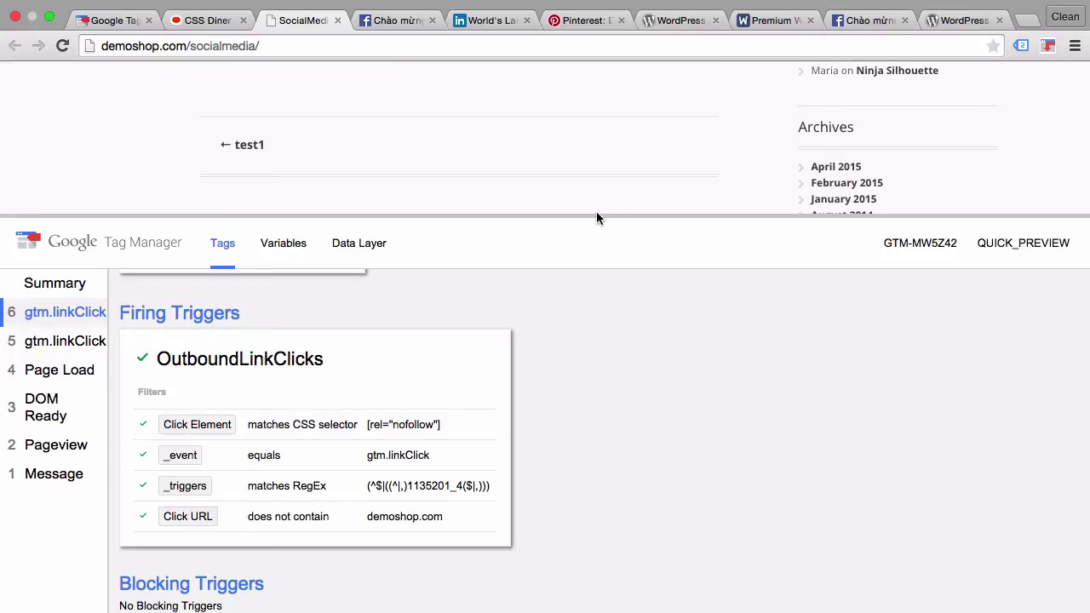
{"action": "left_click_drag", "start_coordinate": [585, 230], "coordinate": [530, 585]}
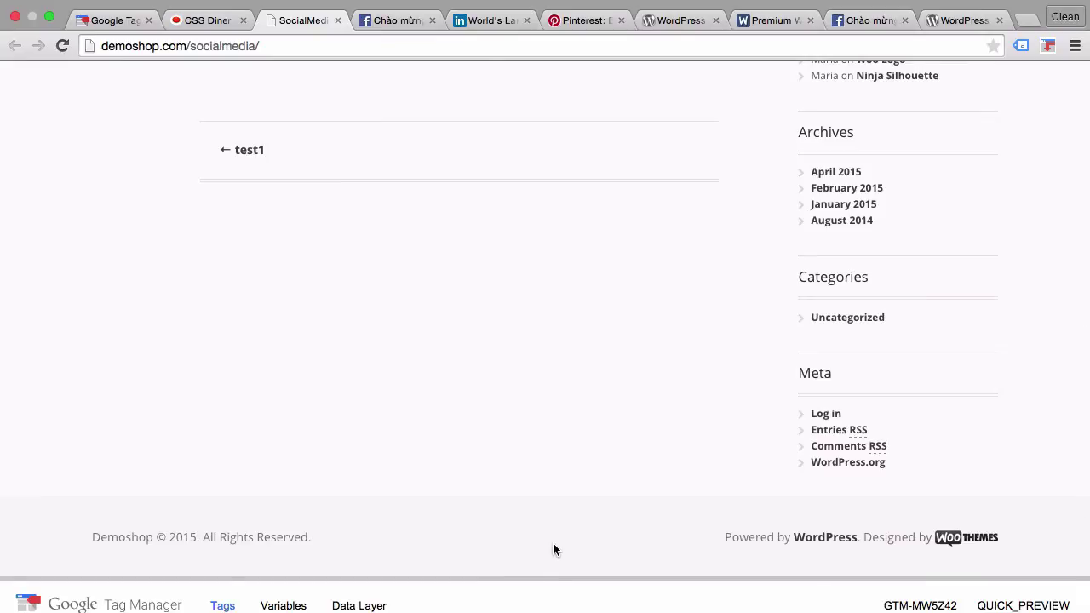
Return to the page top and enlarge the preview panel to check the OutboundLinkClicks trigger's nofollow filter for event 6
{"action": "key", "text": "Home"}
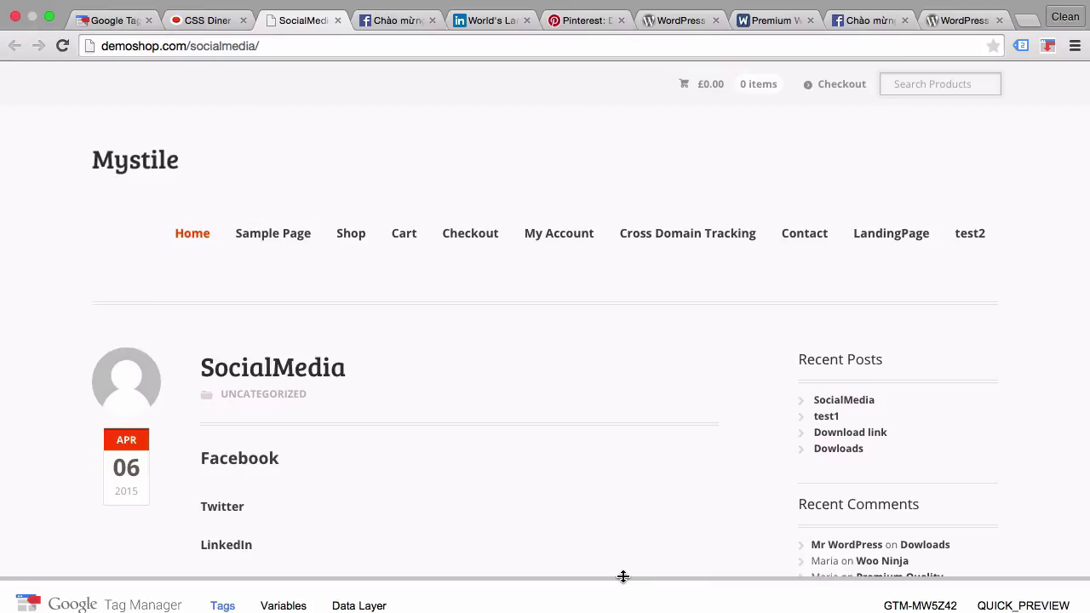
{"action": "left_click_drag", "start_coordinate": [623, 576], "coordinate": [667, 338]}
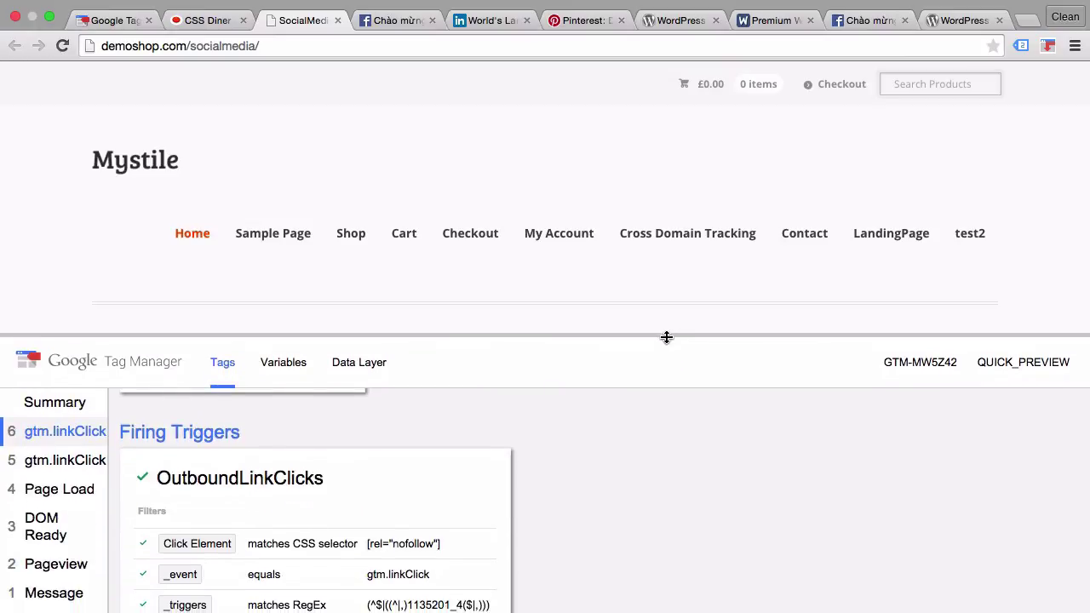
{"action": "scroll", "coordinate": [662, 271], "scroll_direction": "down", "scroll_amount": 2}
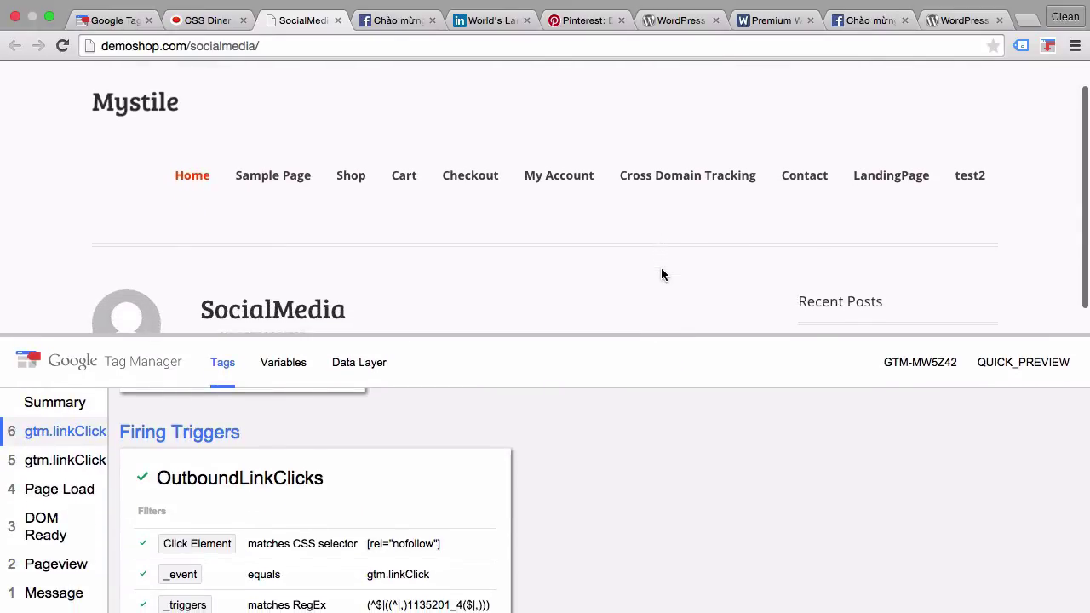
{"action": "scroll", "coordinate": [662, 274], "scroll_direction": "down", "scroll_amount": 3}
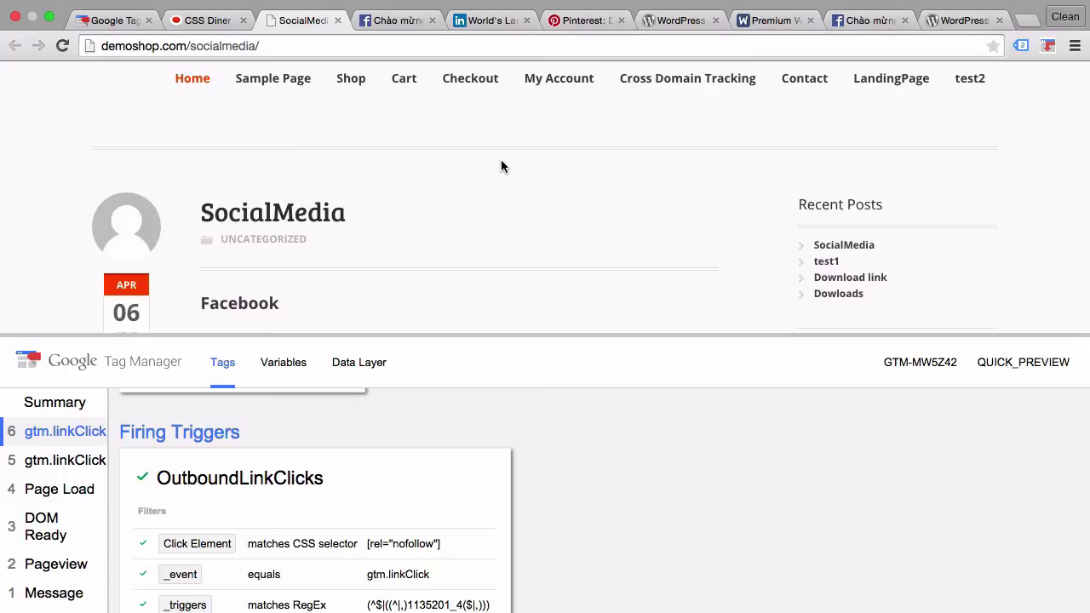
{"action": "scroll", "coordinate": [501, 162], "scroll_direction": "up", "scroll_amount": 4}
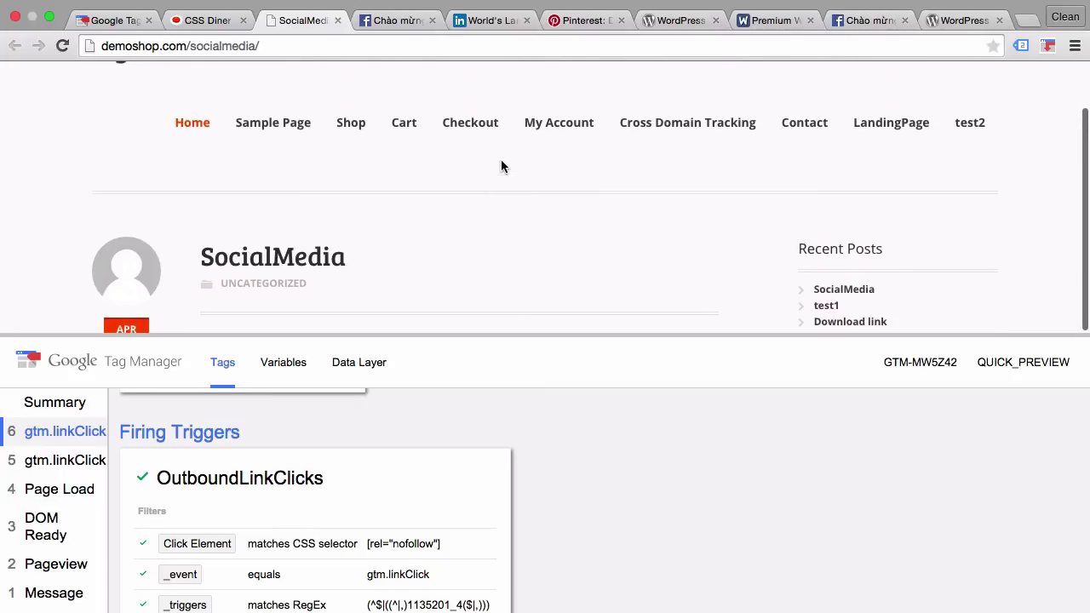
Switch to CSS Diner's Level 1 'Select the plates' puzzle
{"action": "left_click", "coordinate": [205, 21]}
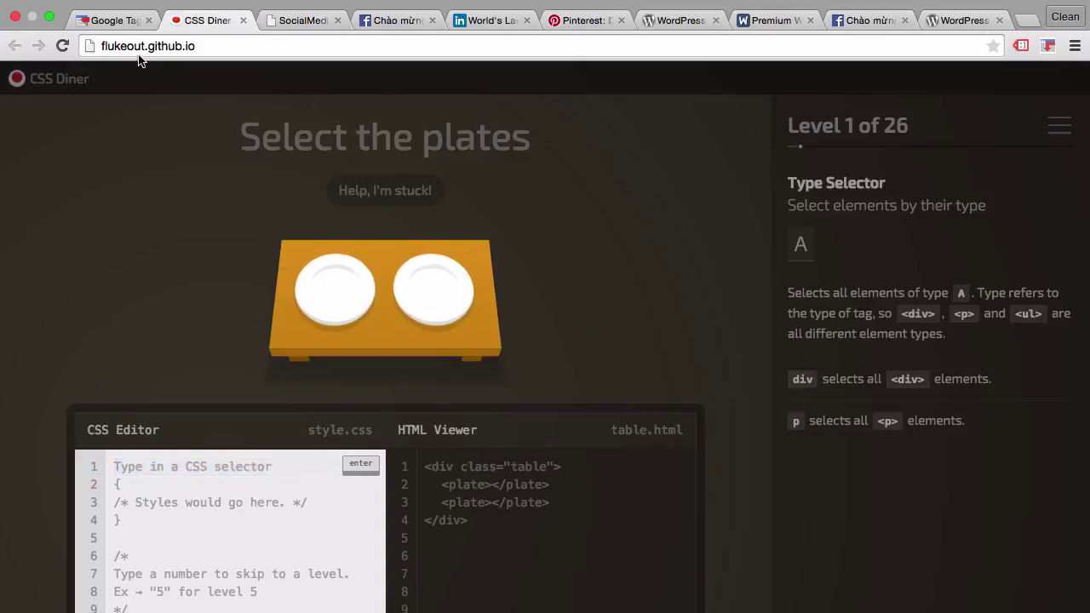